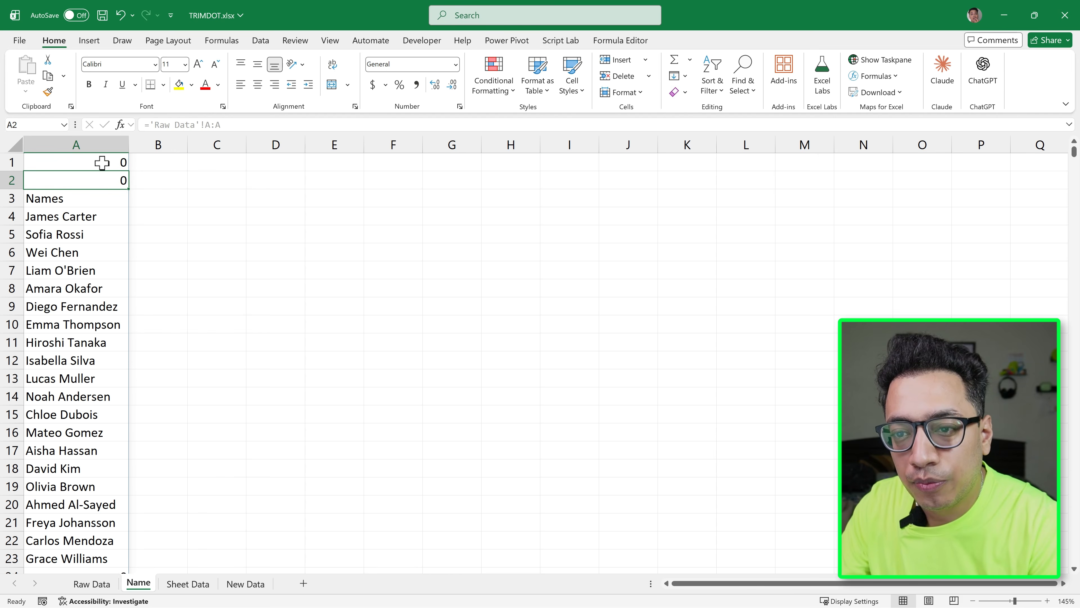
Add a dot after the colon in cell A1's spill formula so it reads ='Raw Data'!A:.A
double_click(102, 162)
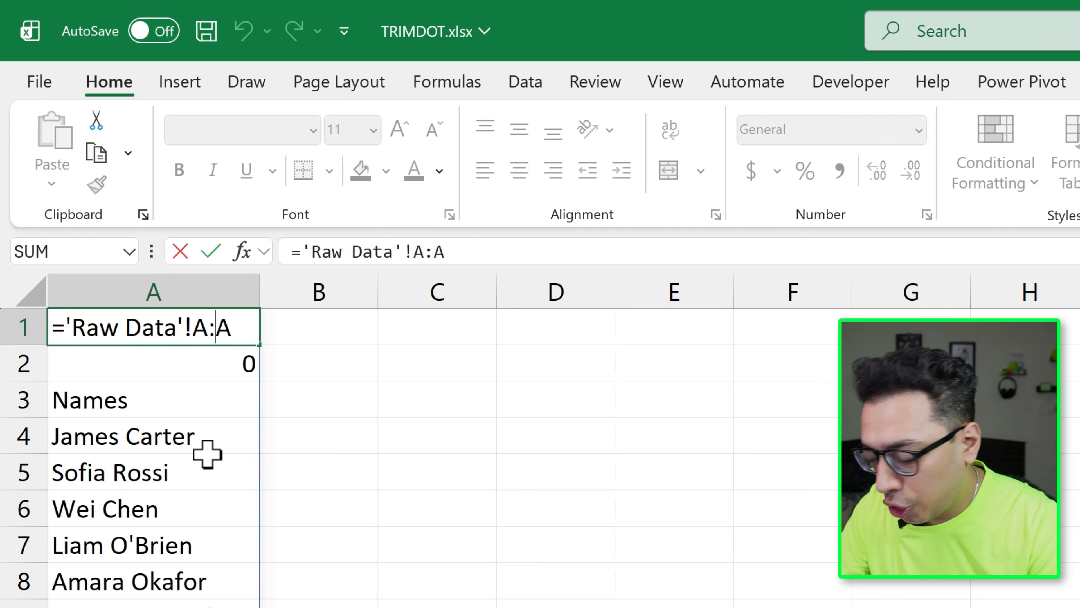
text(.)
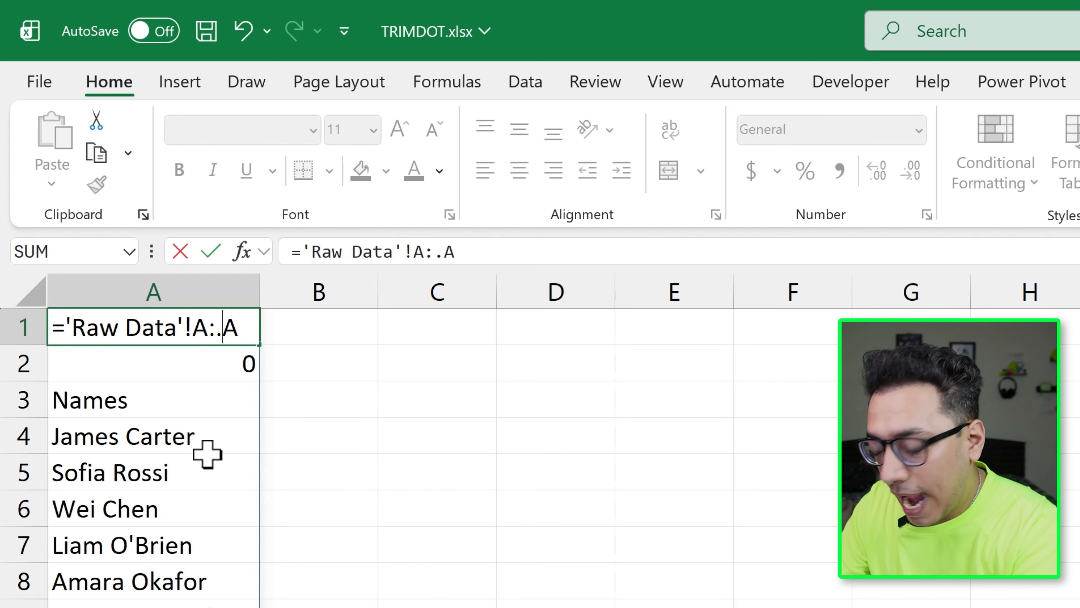
key(Return)
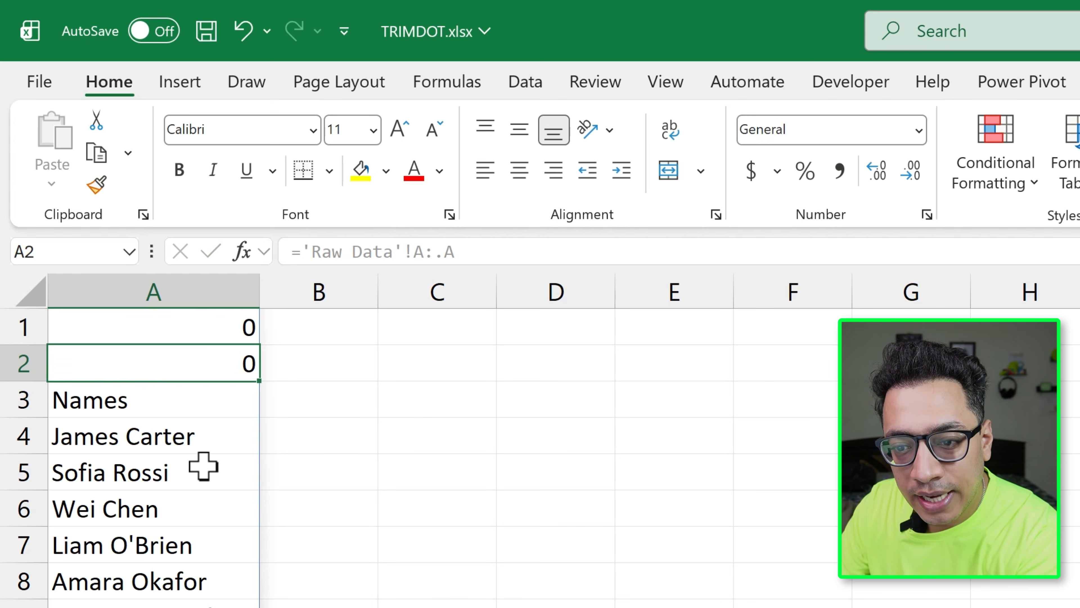
scroll(208, 454, down, 4)
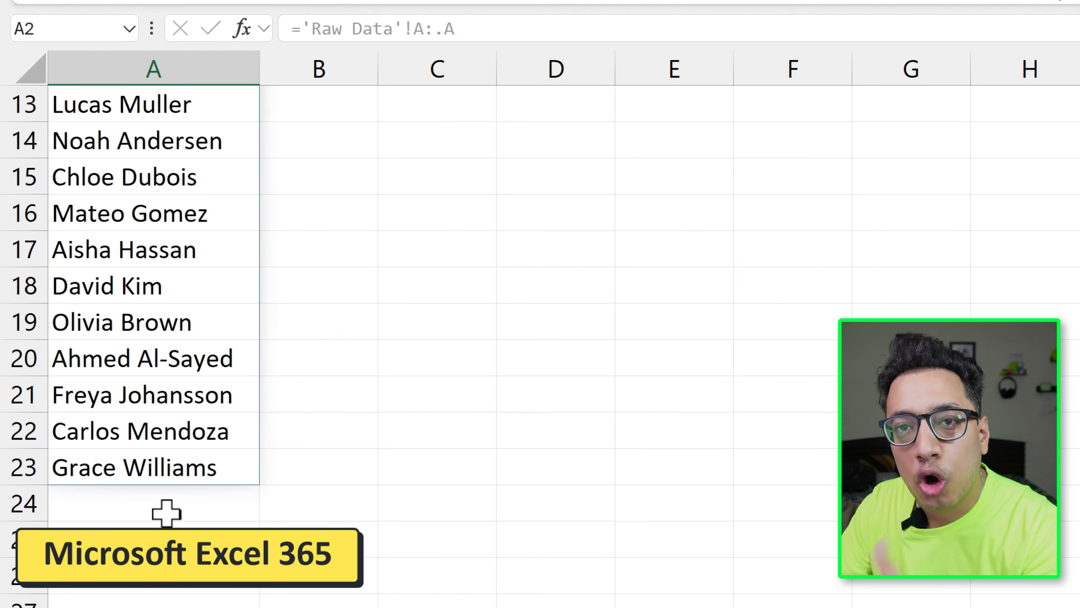
Add a dot before the colon in A1's formula so both ends are trimmed, making it ='Raw Data'!A.:.A
scroll(193, 441, up, 4)
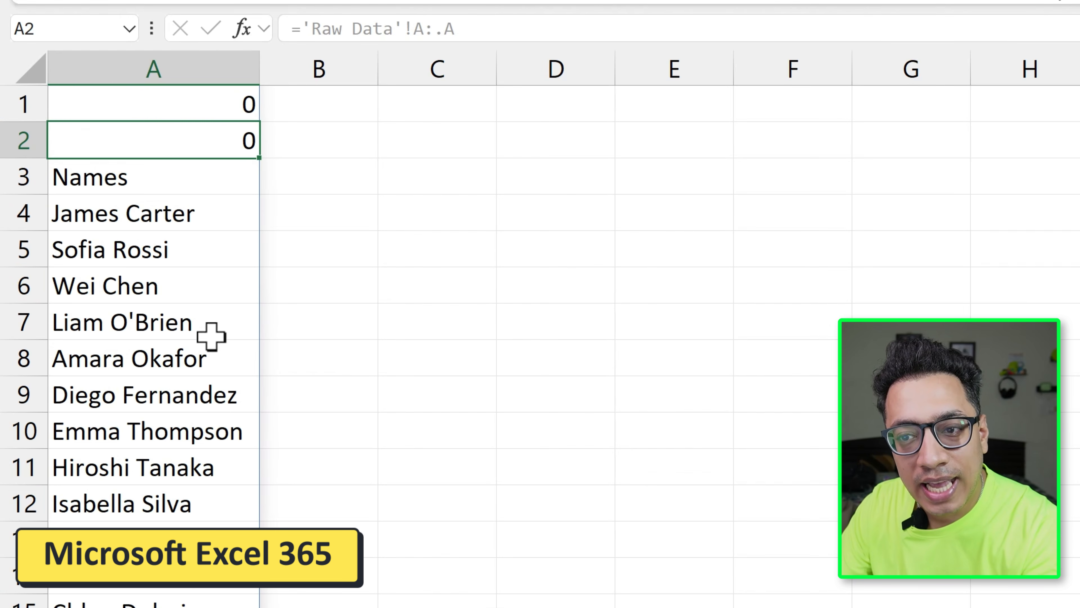
double_click(188, 106)
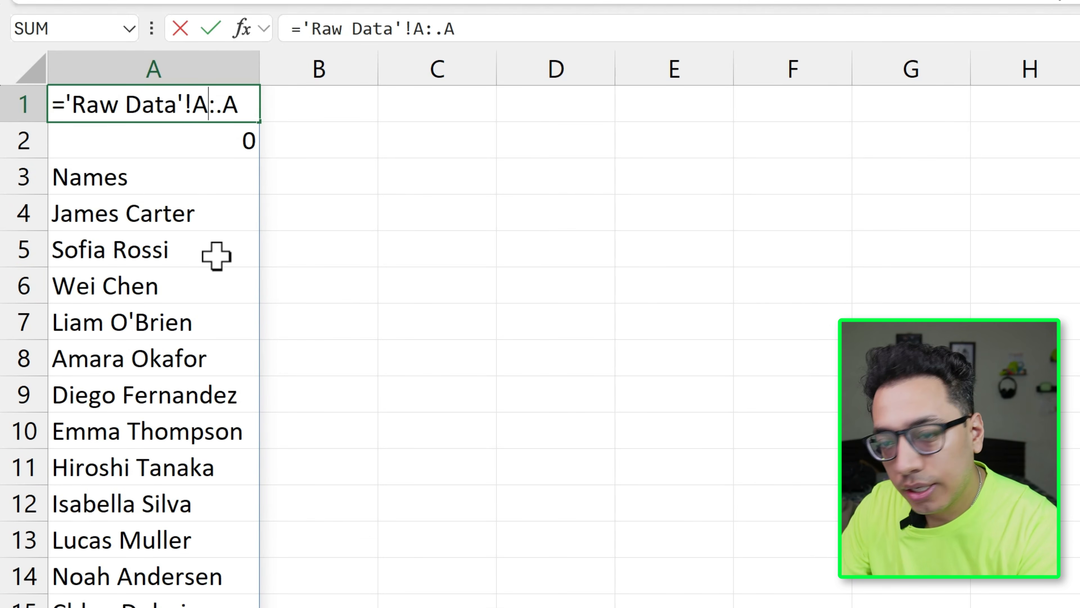
text(.)
key(Return)
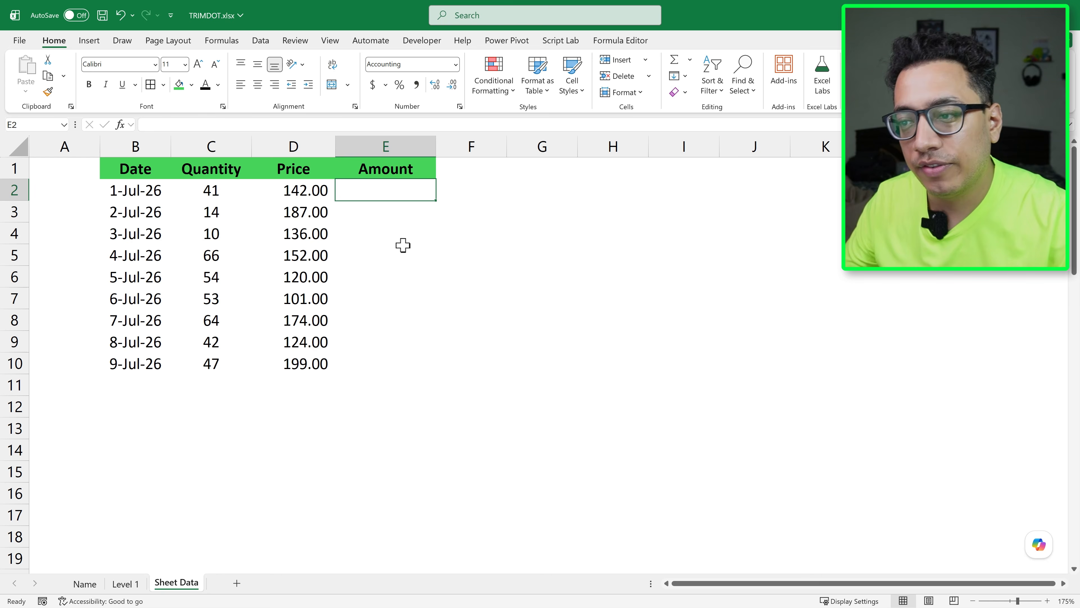
Enter the spill formula =C2:C10*D2:D10 in cell E2 of Sheet Data to multiply Quantity by Price
text(=)
key(Left)
key(Left)
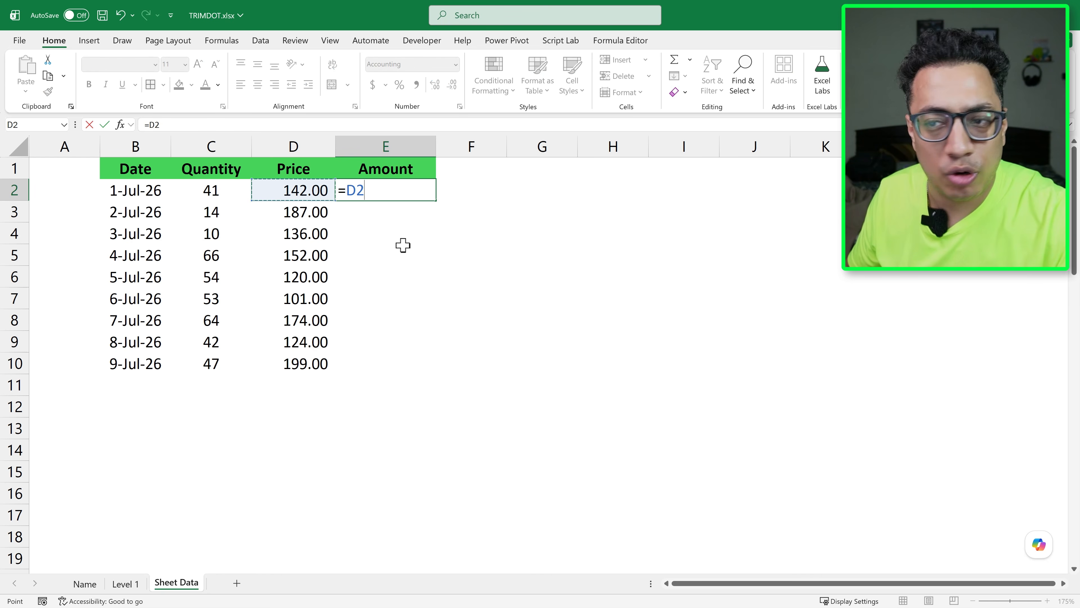
key(ctrl+shift+Down)
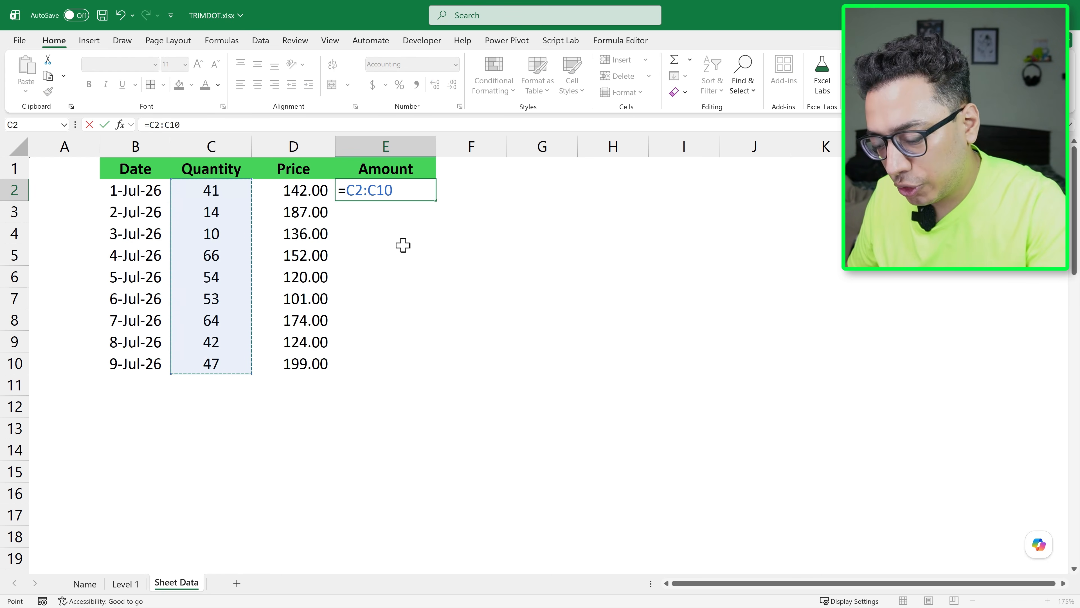
text(*)
key(Left)
key(ctrl+shift+Down)
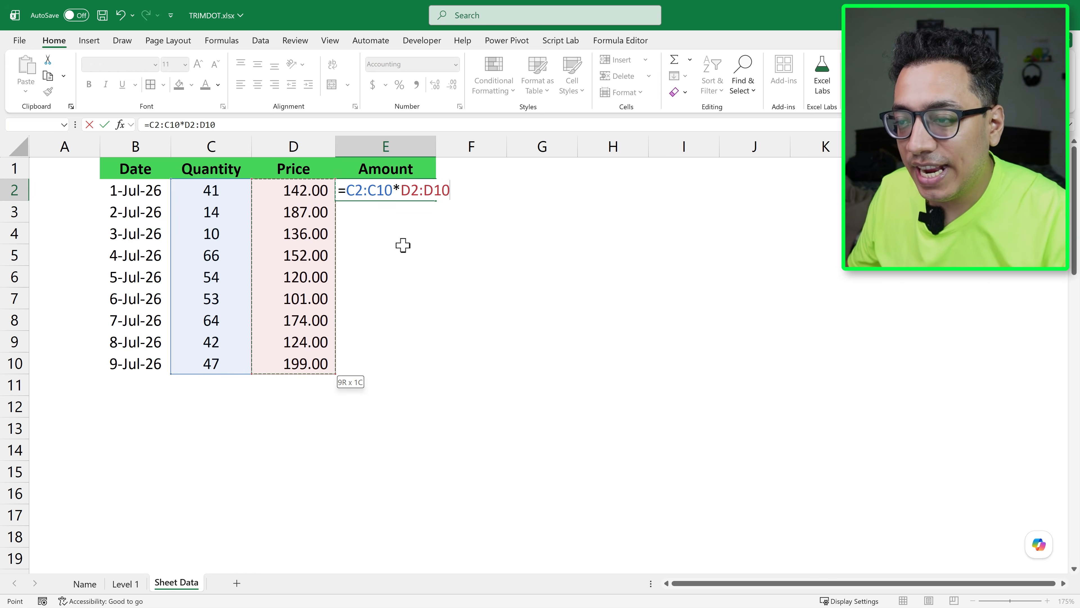
key(Return)
Clear the spilled results in the Amount column and undo the deletion
key(Up)
key(ctrl+shift+Down)
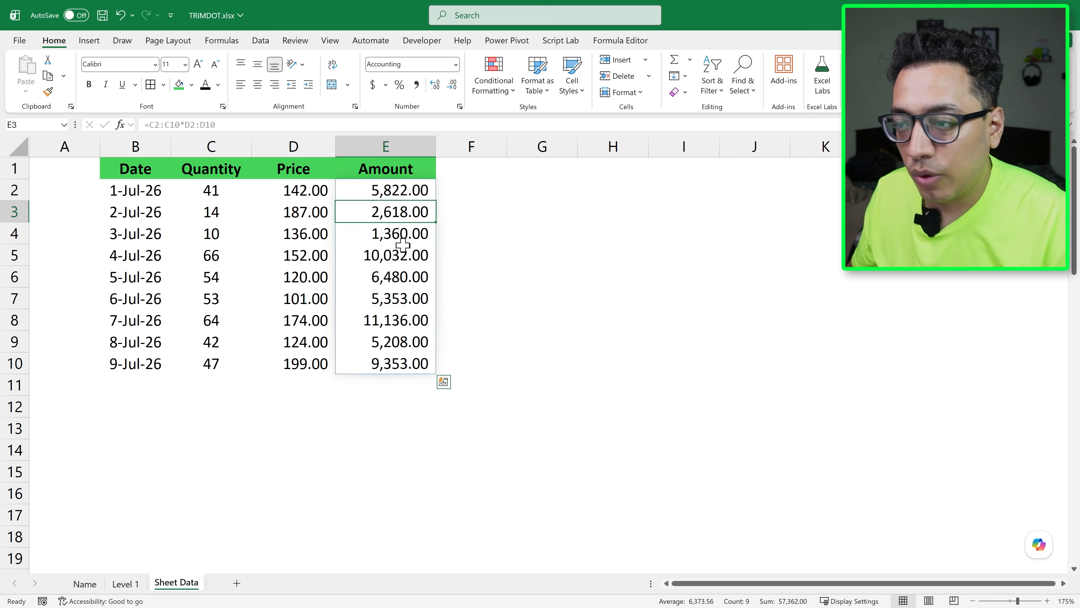
key(Delete)
key(Left)
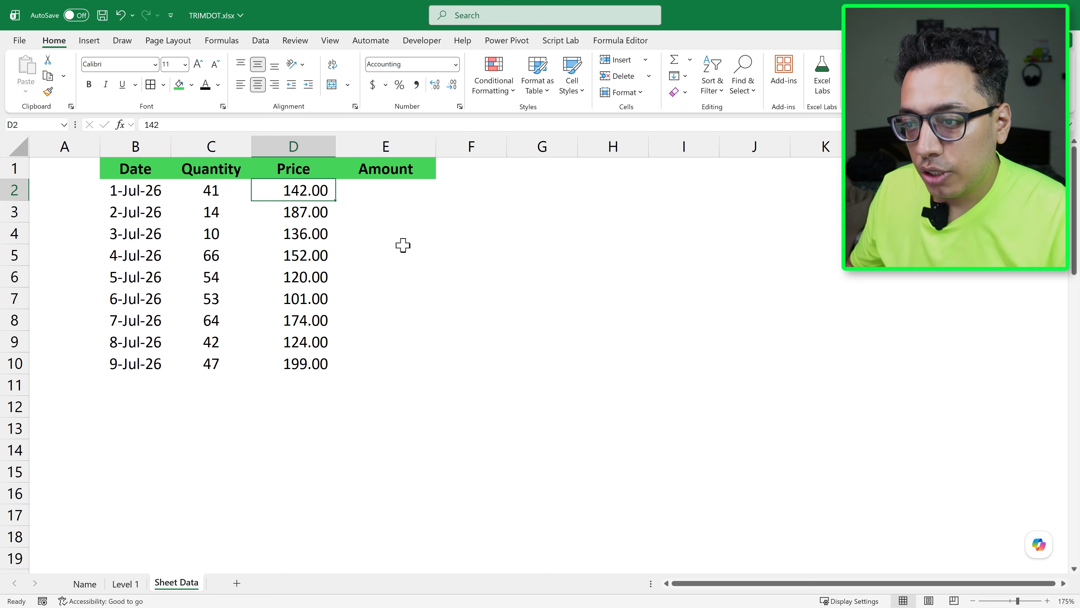
key(ctrl+z)
Add a new record in row 11 with a quantity of 45 and a price of 210
key(Left)
key(ctrl+Down)
key(Left)
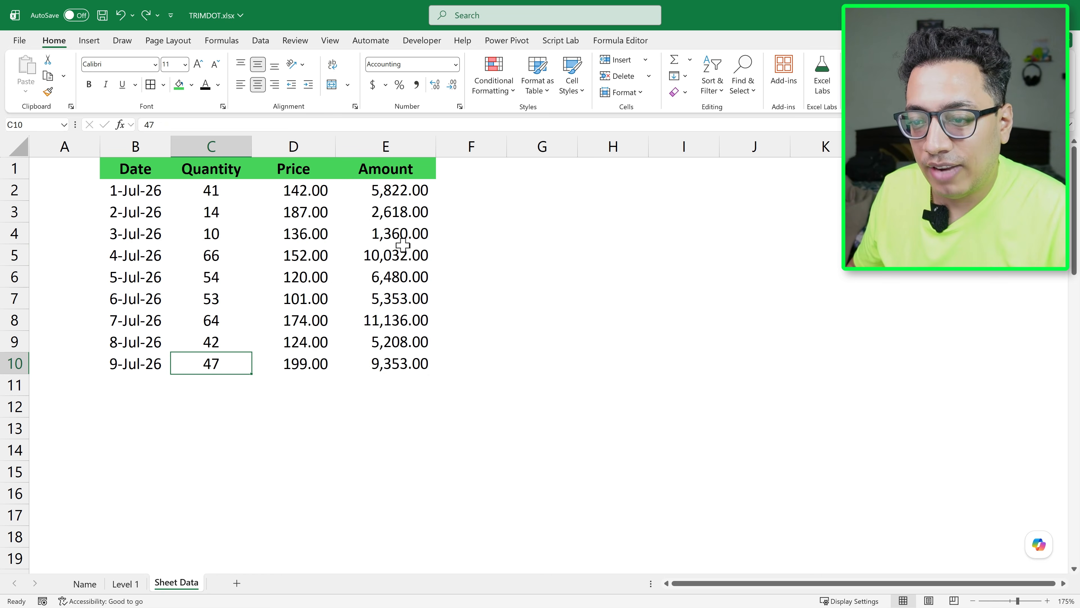
key(Down)
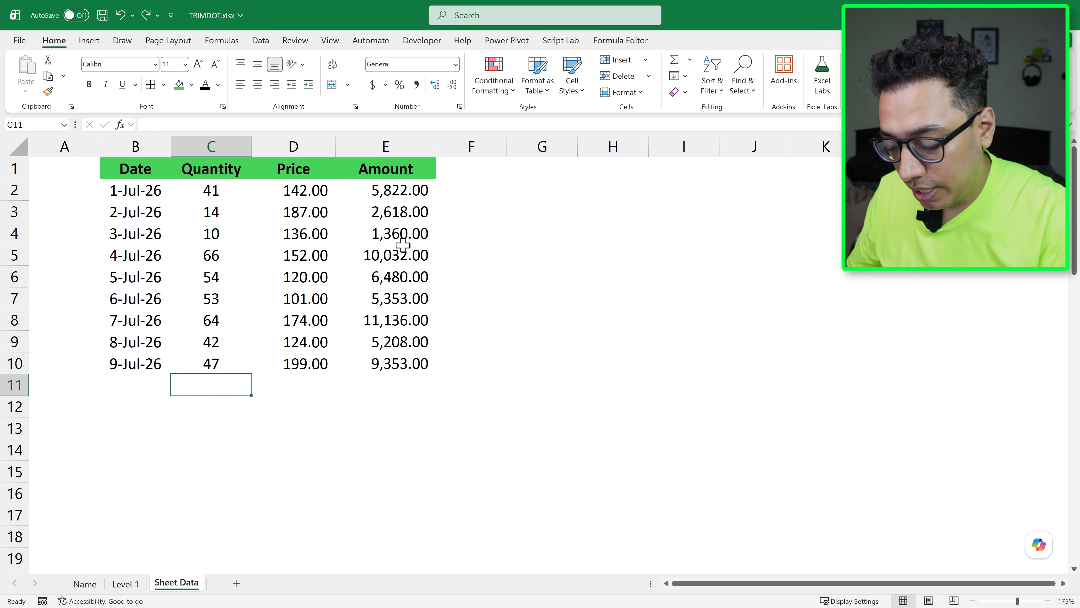
text(45)
key(Return)
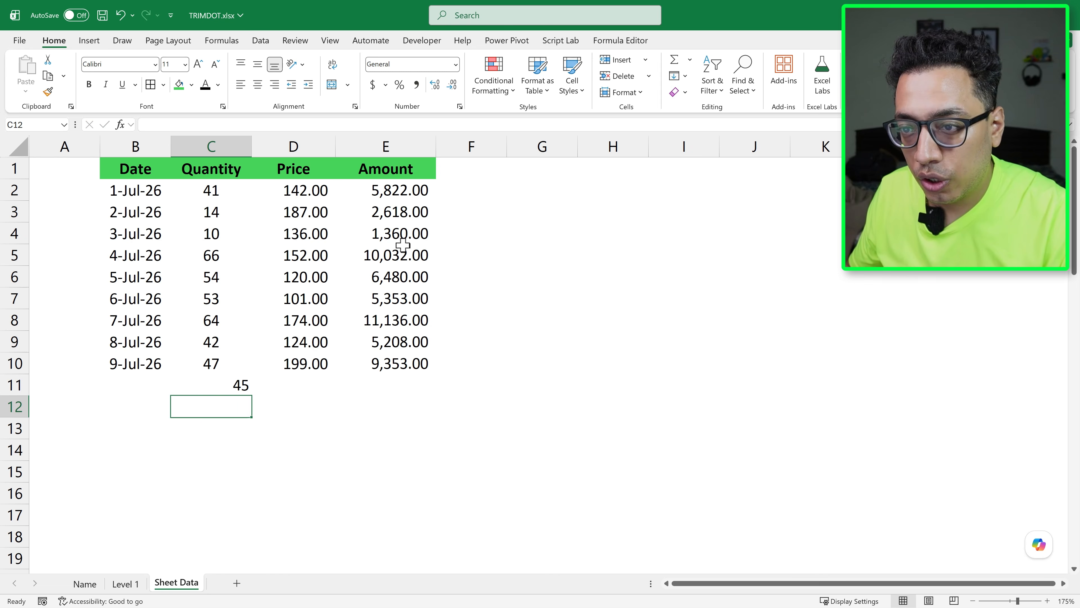
key(Up)
key(Right)
text(210)
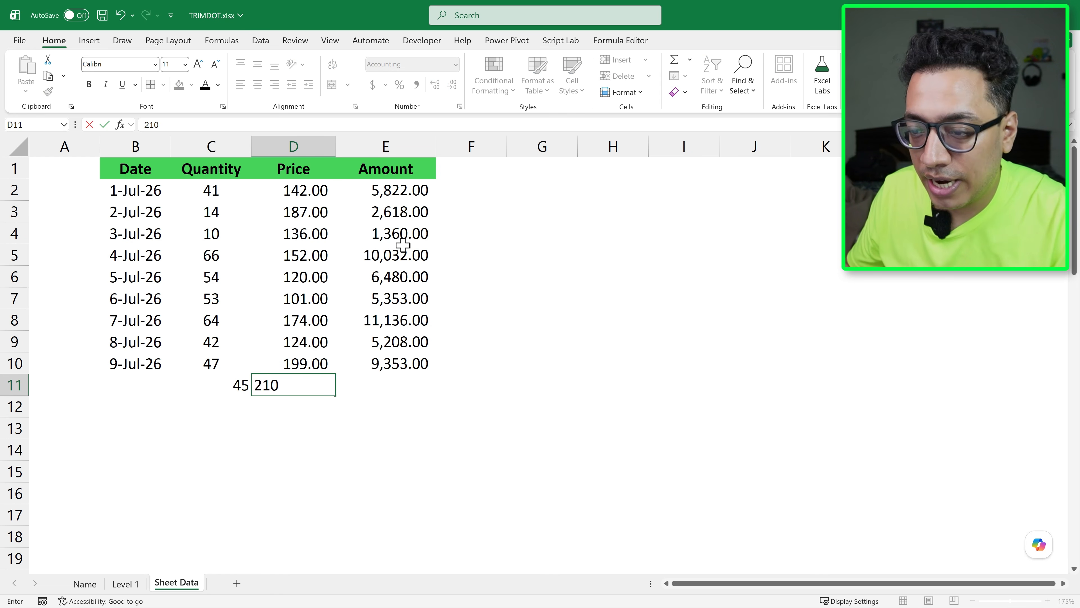
key(Return)
key(Up)
key(Right)
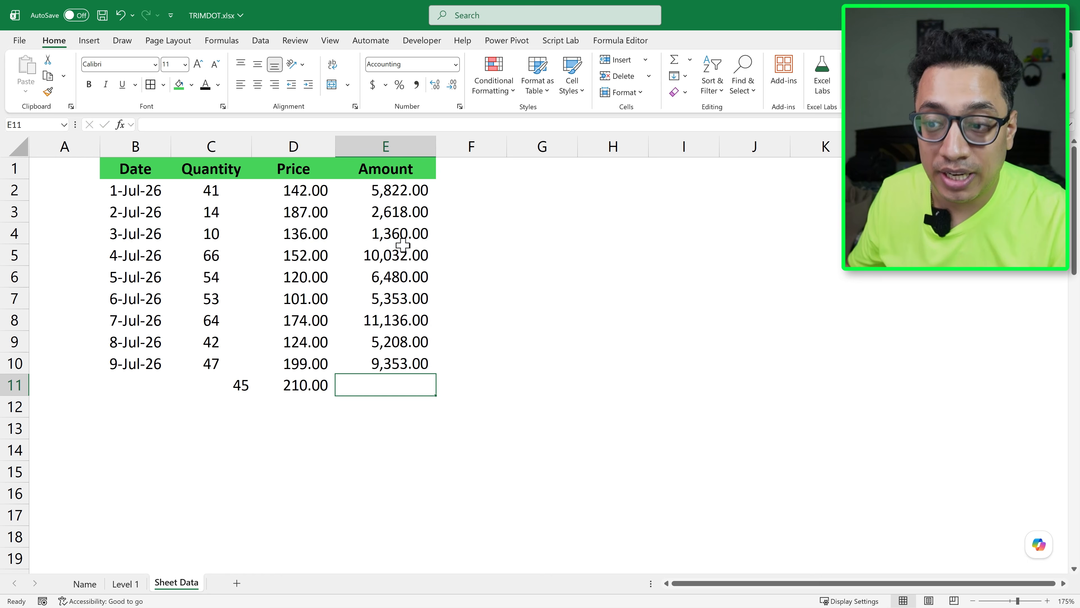
Inspect the ranges in E2's formula without changing them and clear the Amount results in E2:E10
key(Up)
key(ctrl+Up)
key(Down)
key(F2)
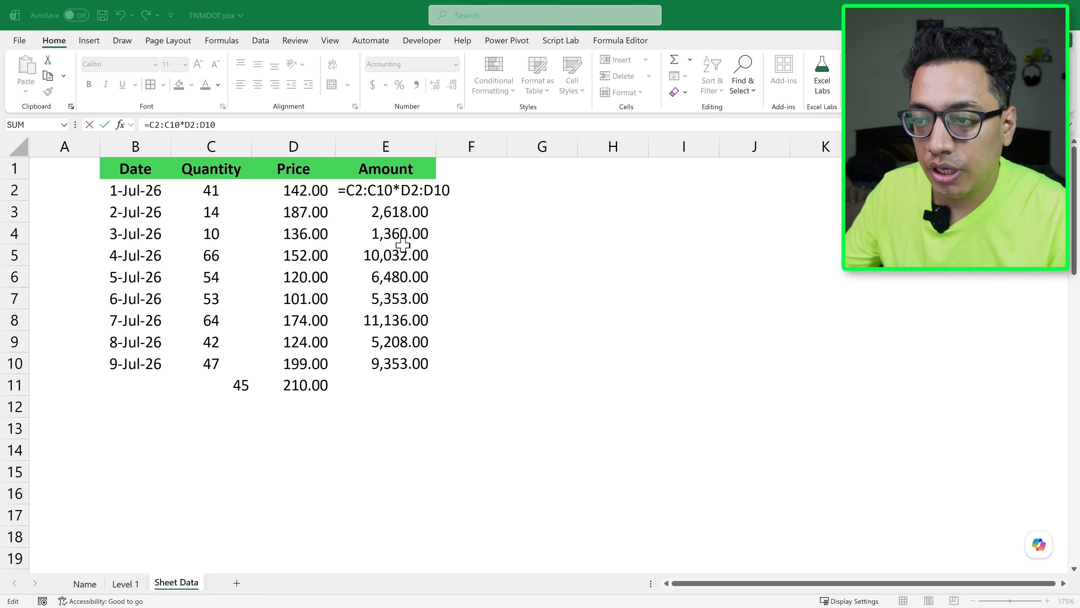
click(404, 183)
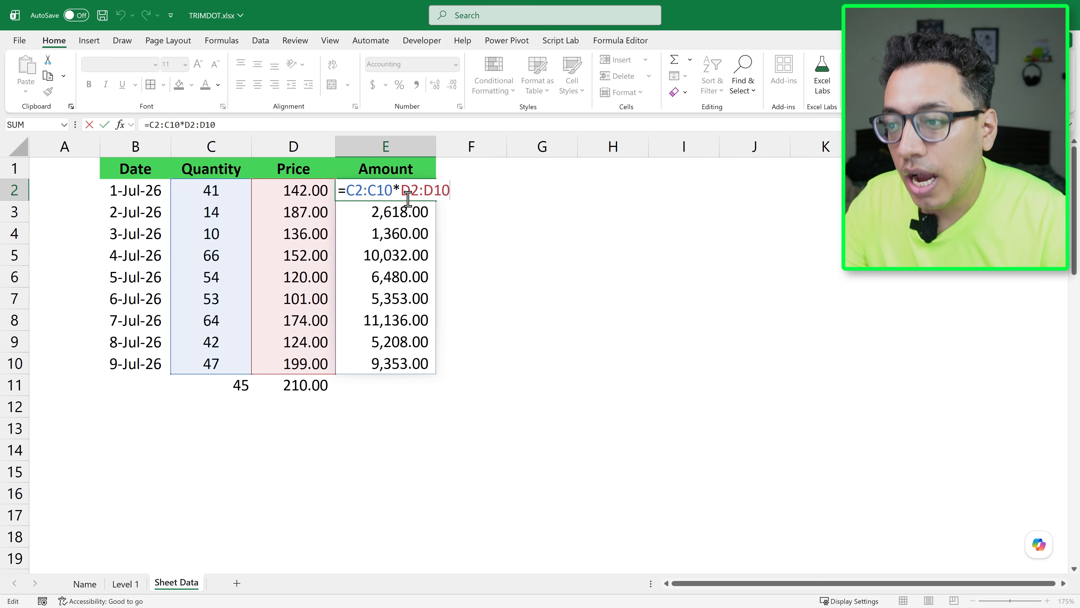
key(Escape)
key(ctrl+shift+Down)
key(Delete)
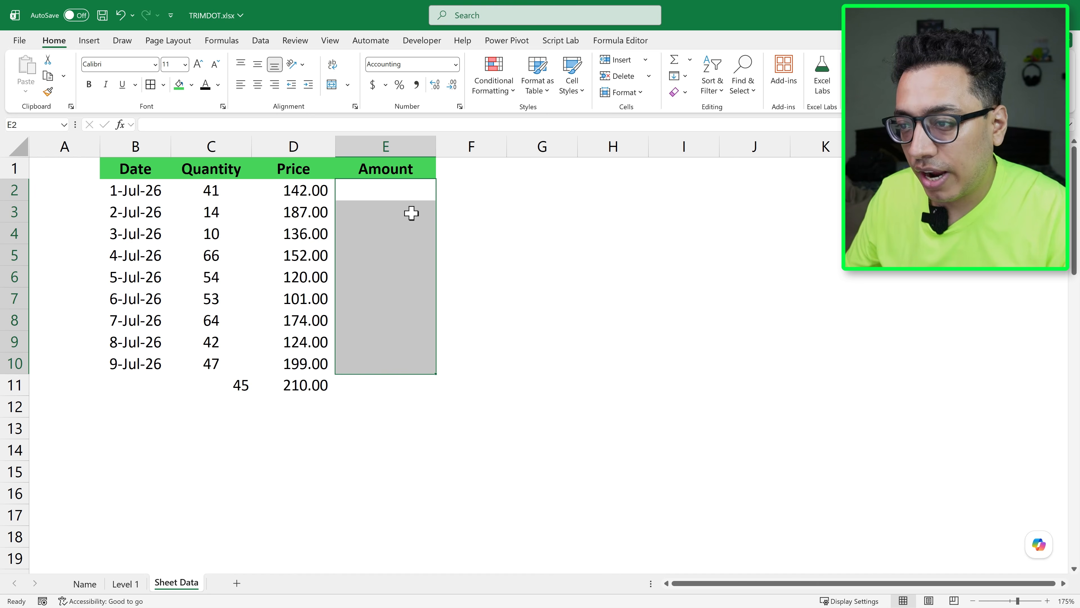
Begin a new Amount formula in E2 with the extended Quantity range C2:C25
text(=)
key(Left)
key(Left)
key(shift+Down)
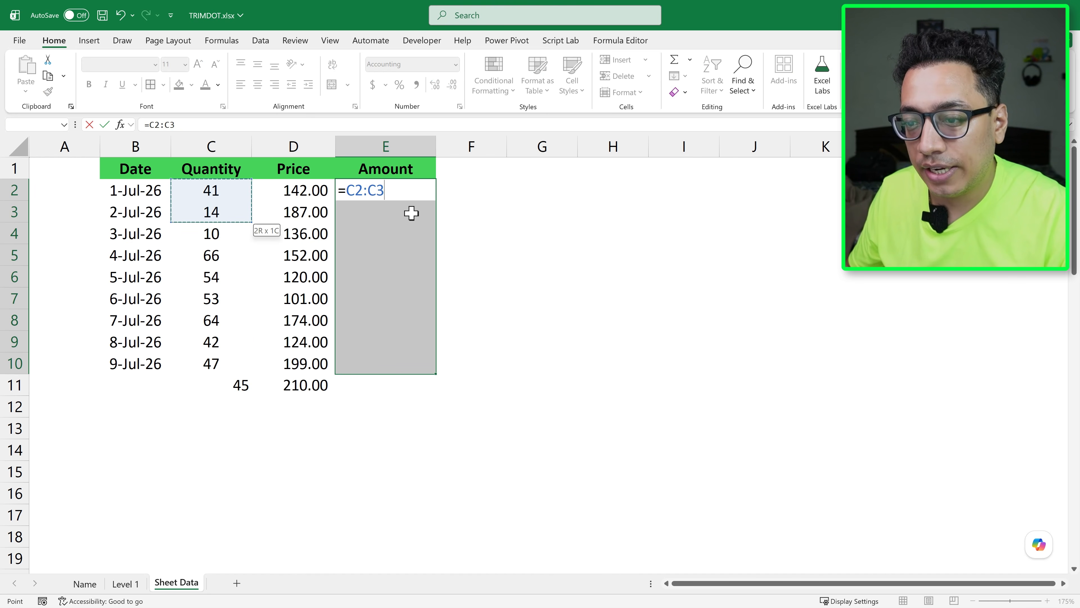
key(ctrl+shift+Down)
key(shift+Down)
key(shift+Down)
key(shift+Down)
key(shift+Down)
key(shift+Down)
key(shift+Down)
key(shift+Down)
key(shift+Down)
key(shift+Down)
key(shift+Down)
key(shift+Down)
key(shift+Down)
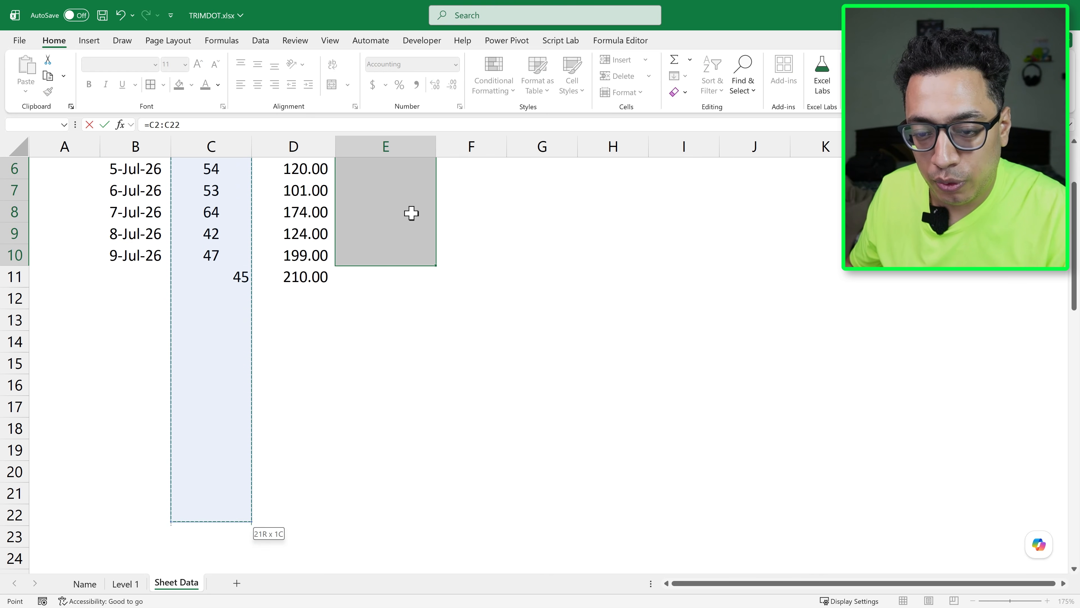
key(shift+Down)
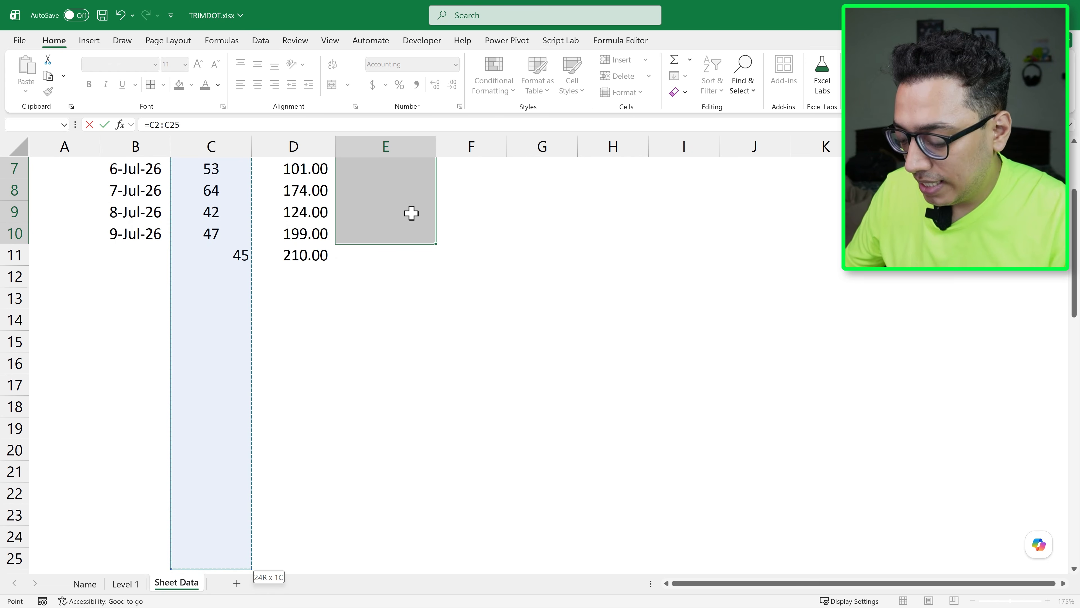
Complete E2's formula by multiplying by the Price range, giving =C2:C25*D2:D25
text(*)
key(Up)
key(Left)
key(Down)
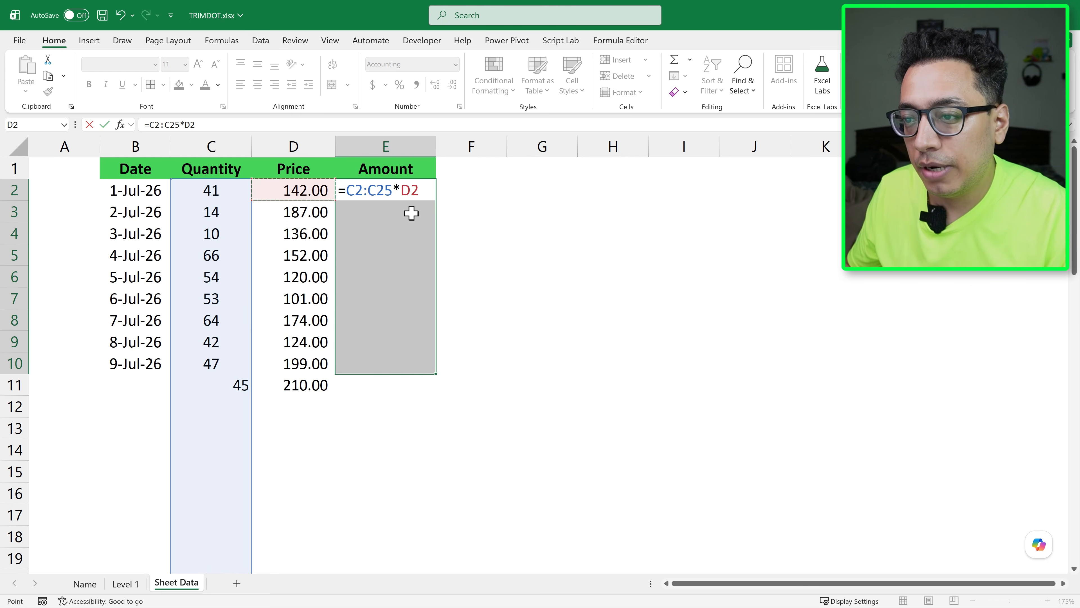
key(shift+Down)
key(shift+Down)
key(shift+Down)
key(shift+Down)
key(shift+Down)
key(shift+Down)
key(shift+Down)
key(shift+Down)
key(shift+Down)
key(shift+Down)
key(shift+Down)
key(shift+Down)
key(shift+Down)
key(shift+Down)
key(shift+Down)
key(shift+Down)
key(shift+Down)
key(shift+Down)
key(shift+Down)
key(shift+Down)
key(shift+Down)
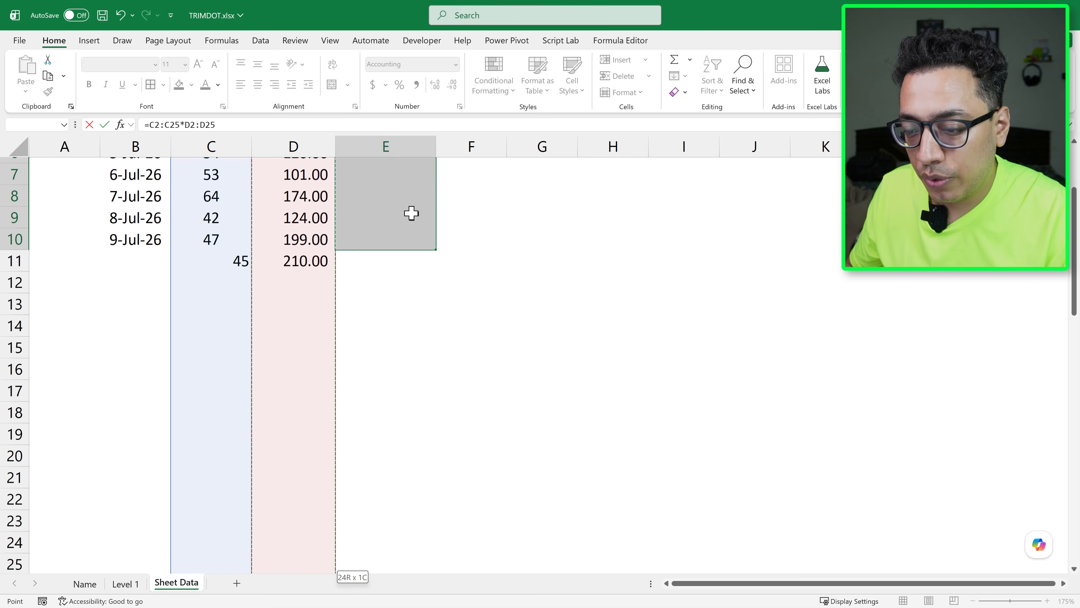
key(shift+Up)
key(Return)
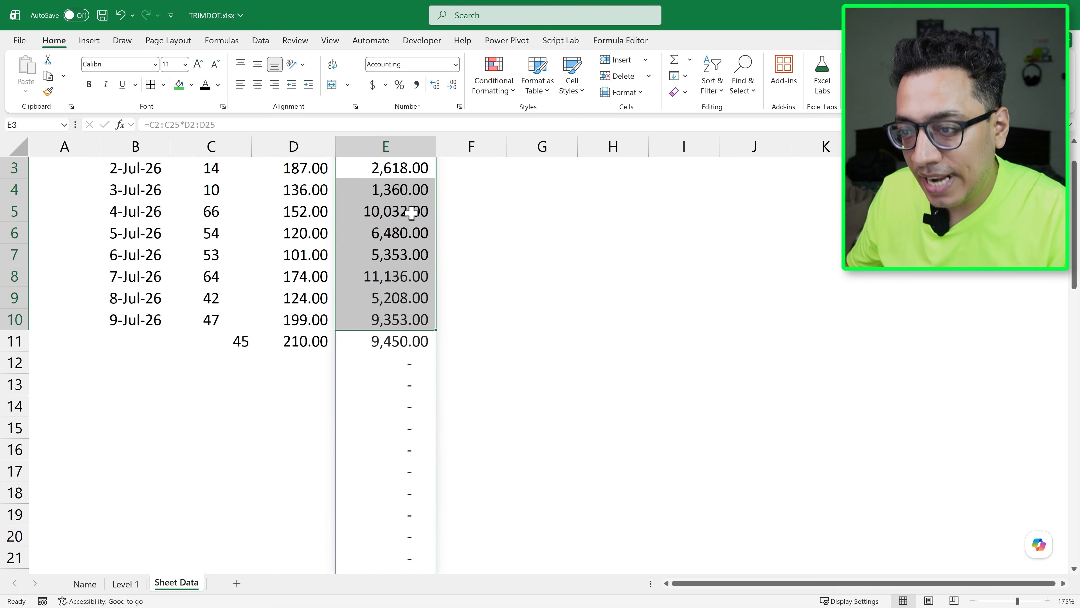
Add another record in row 12 with a quantity of 50 and a price of 150
key(Up)
key(Up)
key(Left)
key(Left)
key(ctrl+Down)
key(Down)
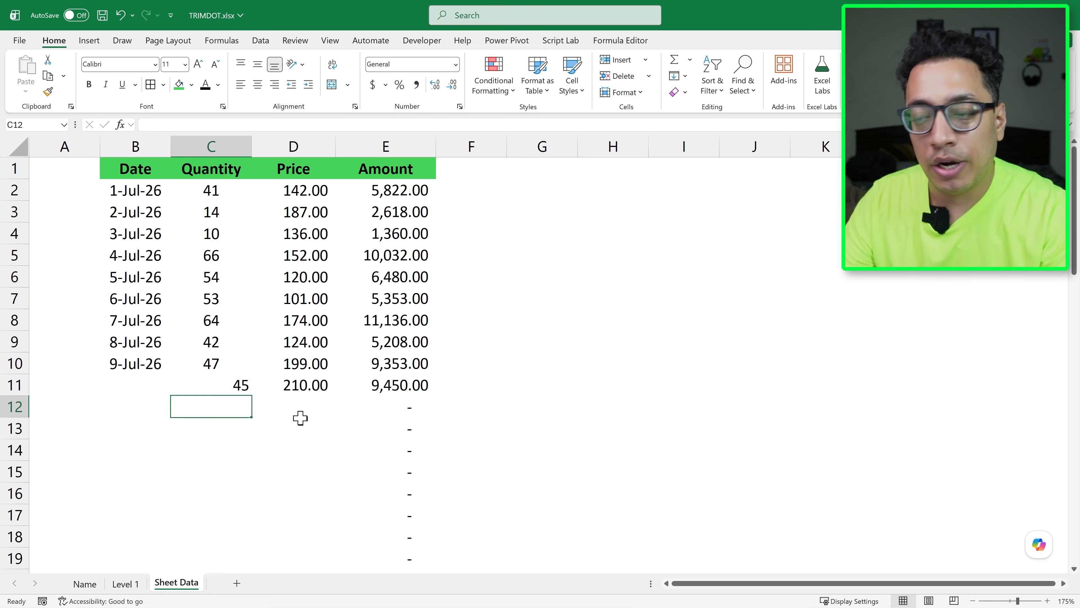
text(50)
key(Return)
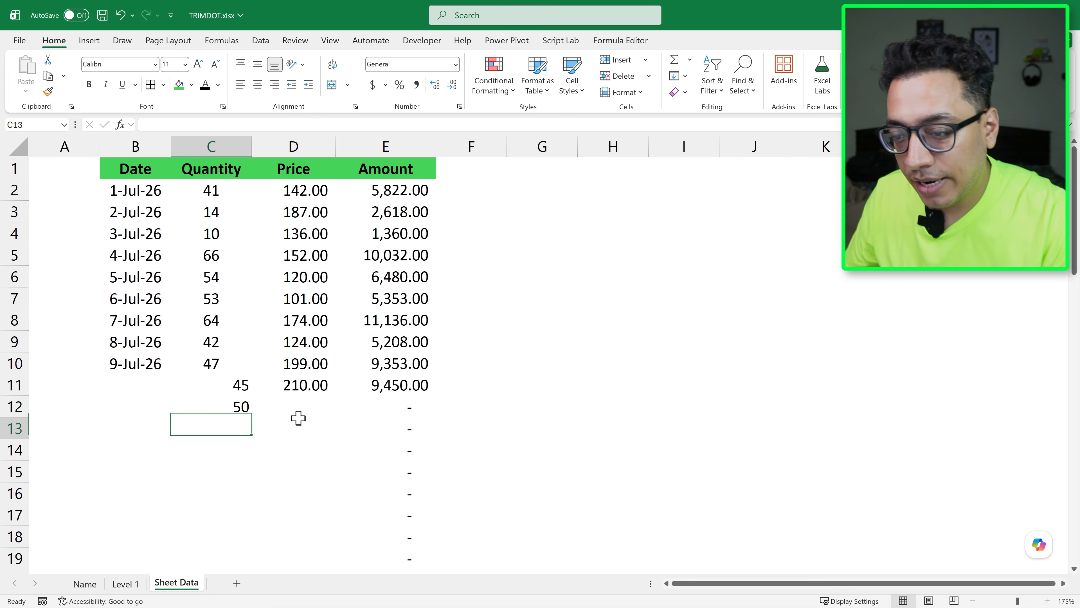
click(298, 418)
text(15)
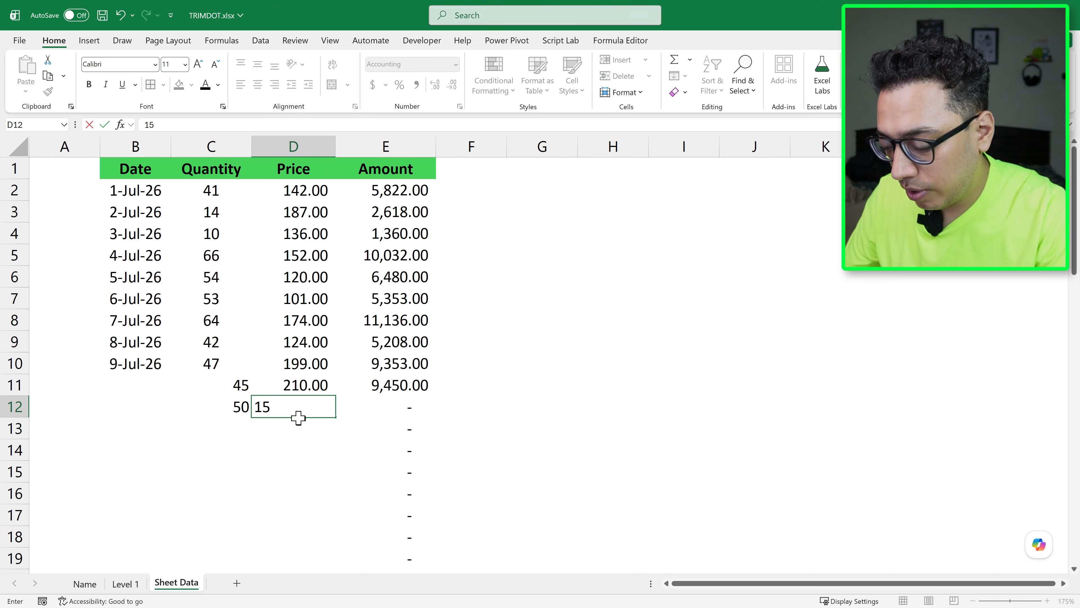
text(0)
key(Return)
key(Up)
key(Right)
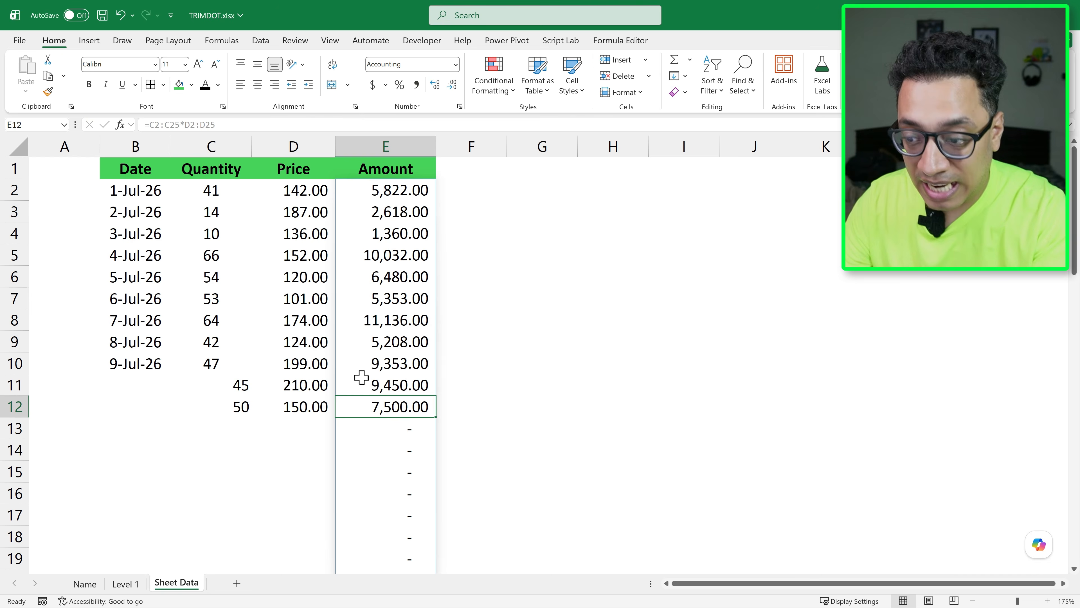
Examine the spilled Amount results in E13:E25 beside the empty Quantity and Price rows
scroll(362, 377, down, 3)
drag(385, 236, 386, 490)
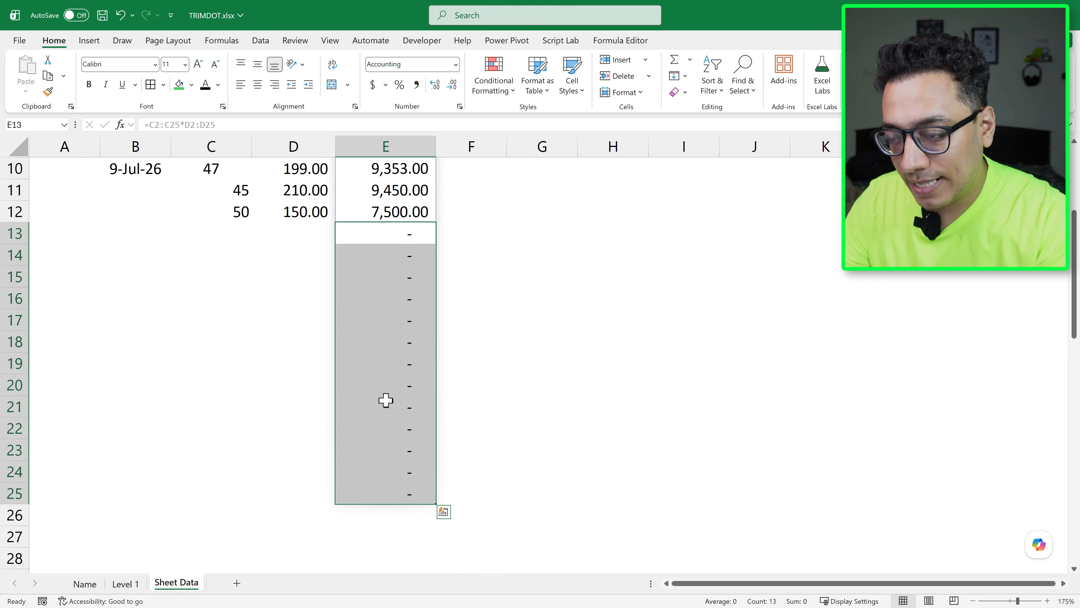
scroll(385, 400, up, 3)
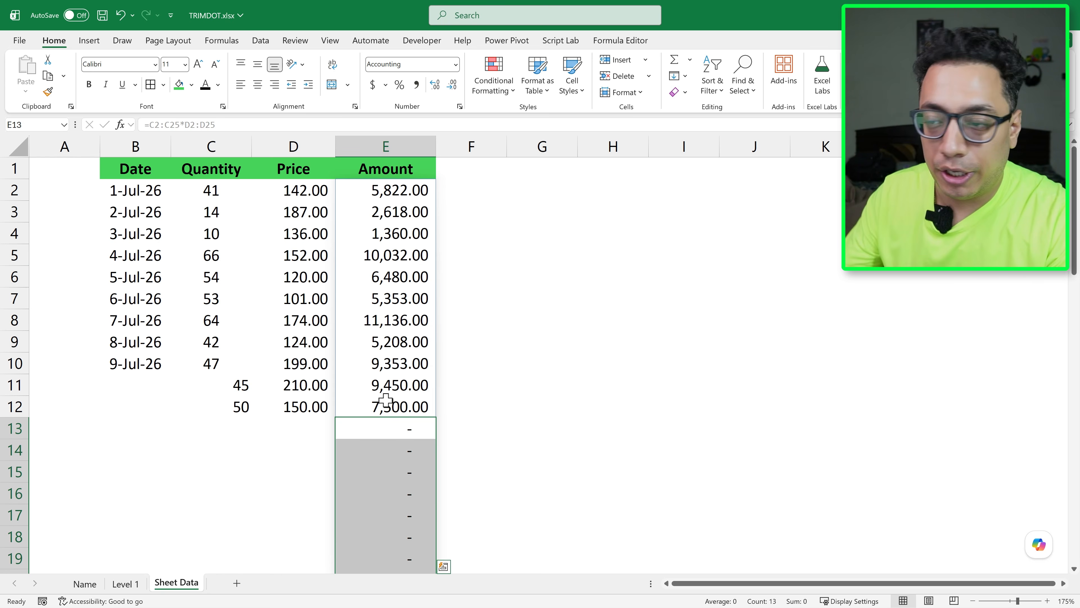
Add a trim dot after the colon in both ranges of E2's formula, giving =C2:.C25*D2:.D25, and check where the spill ends
double_click(371, 192)
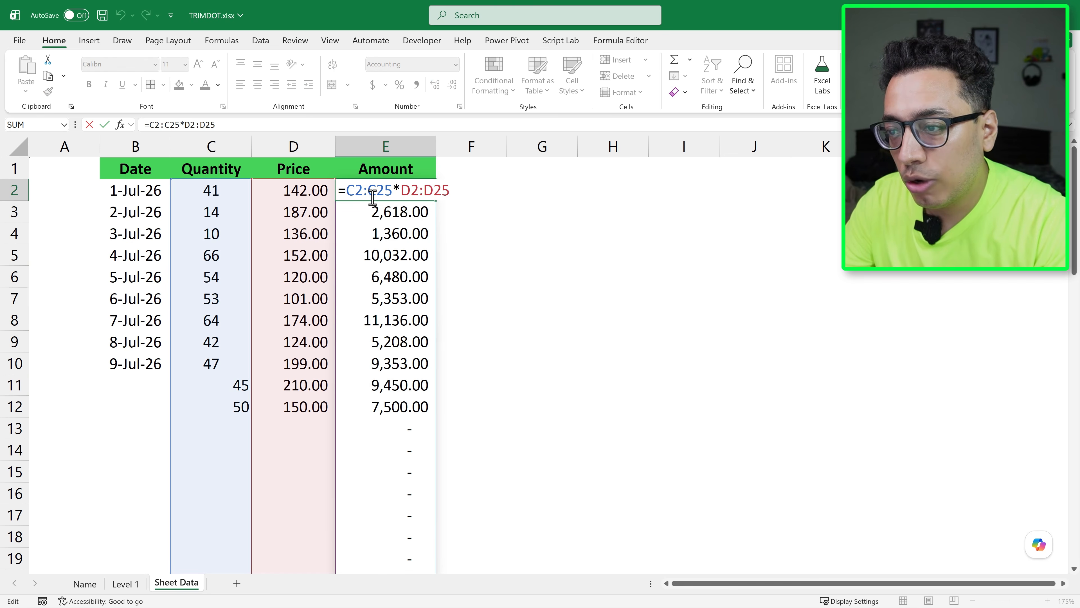
click(366, 192)
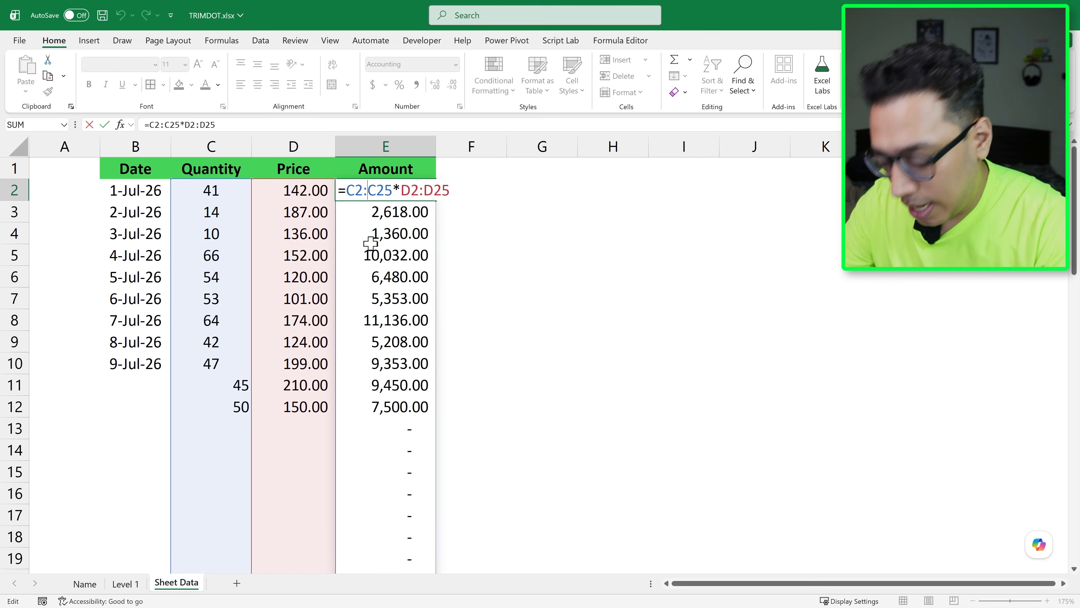
text(.)
click(425, 190)
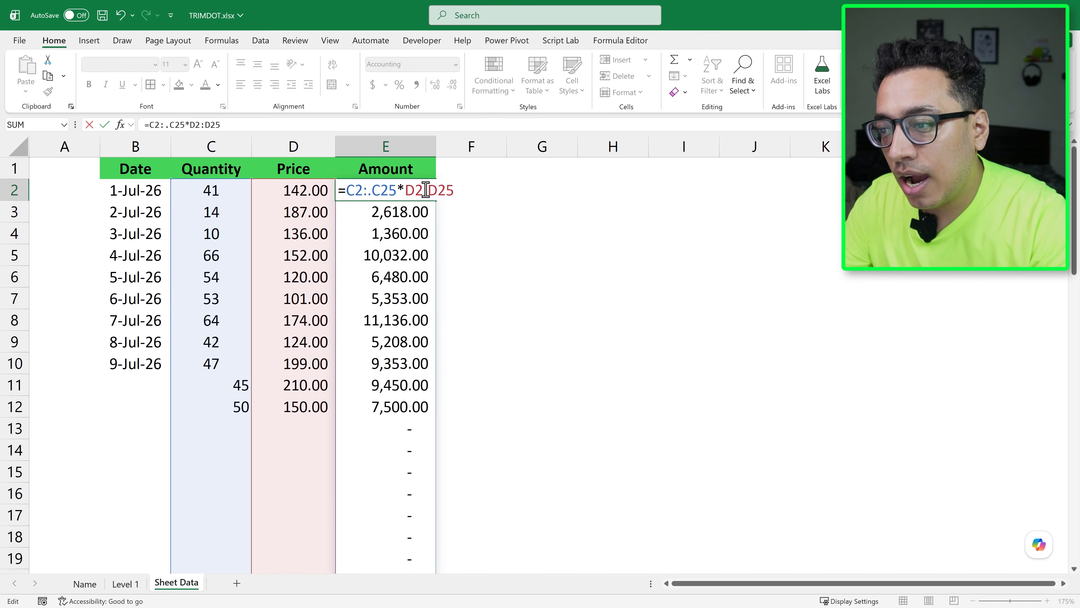
text(.)
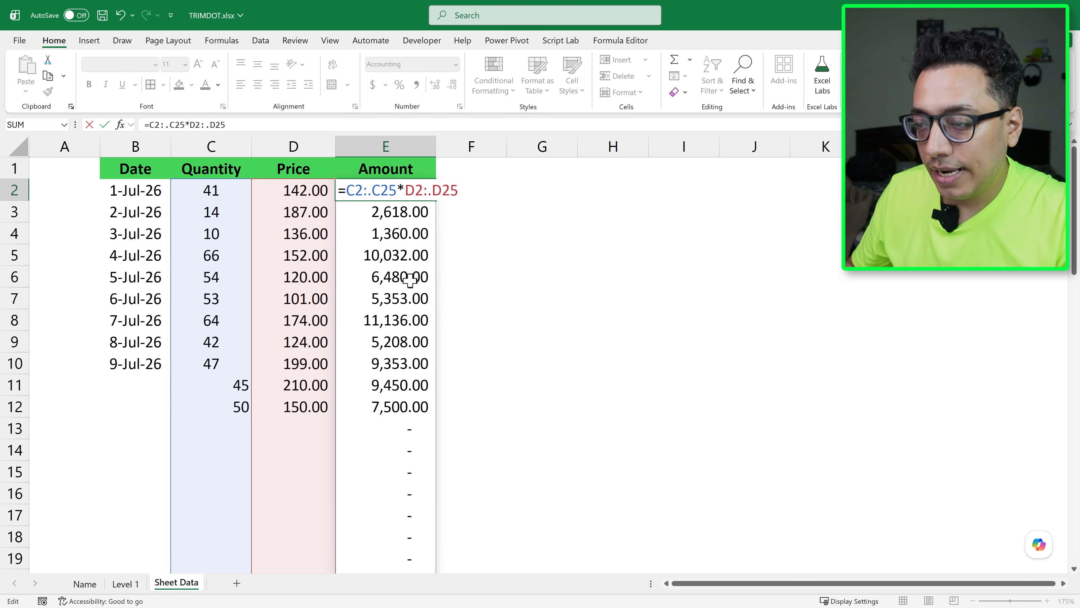
key(Return)
key(Up)
key(Up)
key(Down)
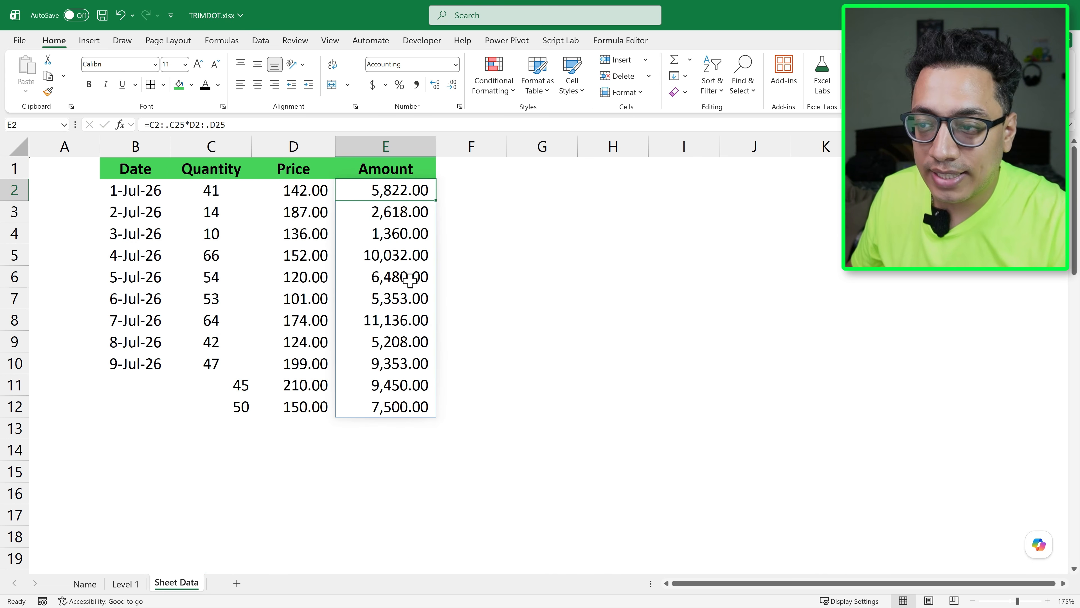
key(ctrl+Down)
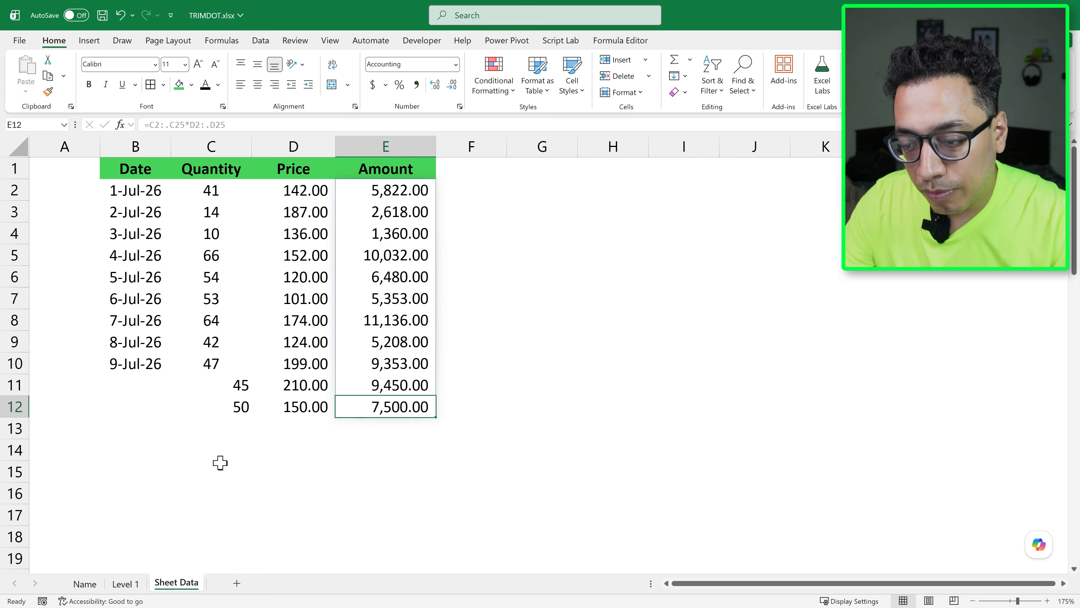
Inspect the extent of the ranges referenced in E2's dotted formula and close it without changes
double_click(388, 187)
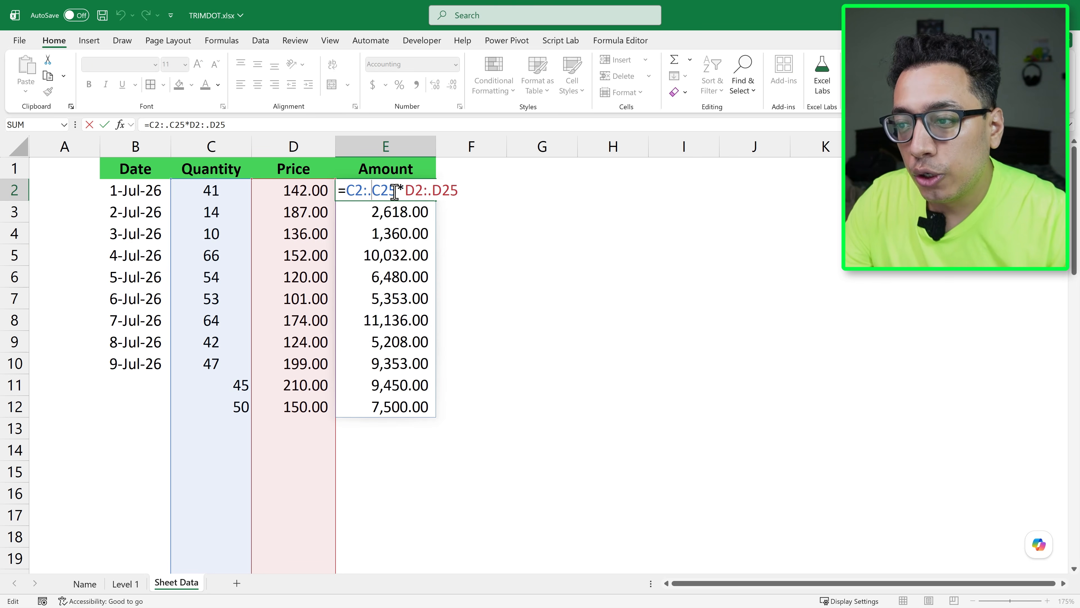
scroll(209, 355, down, 5)
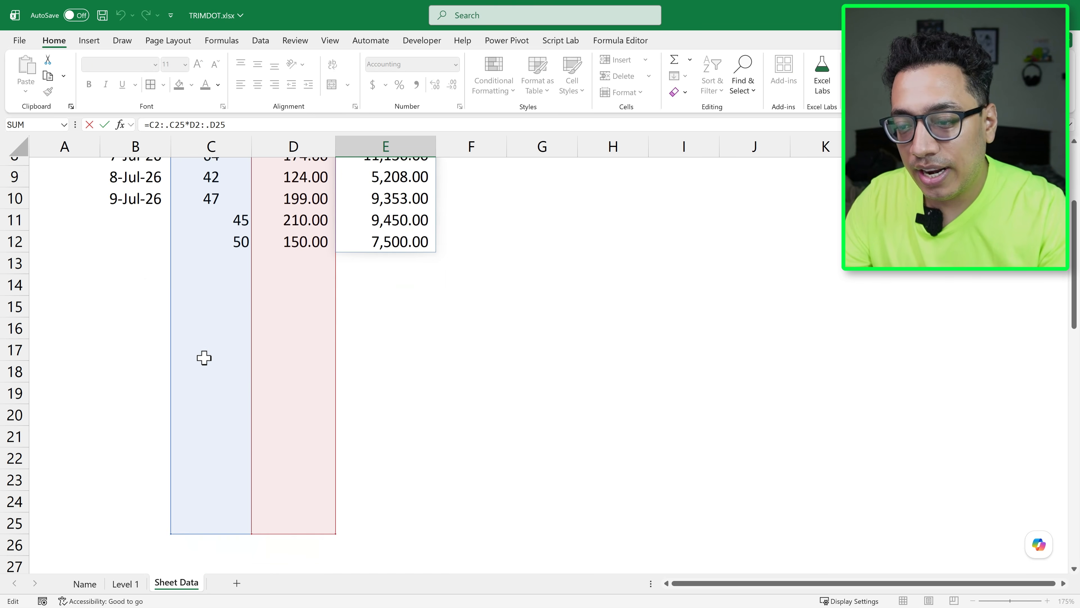
scroll(205, 358, up, 5)
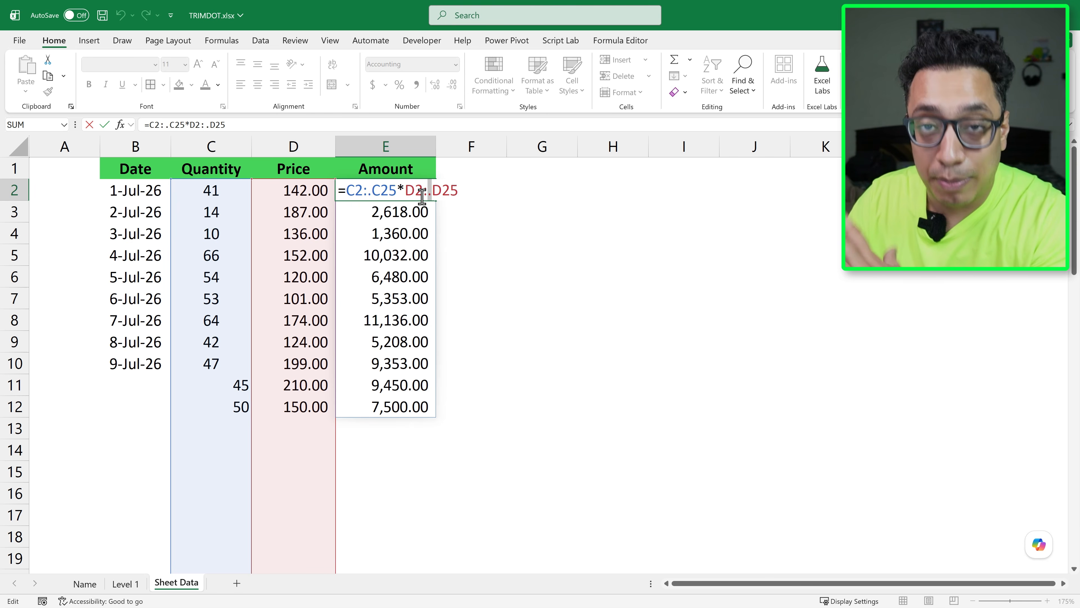
key(ctrl+Return)
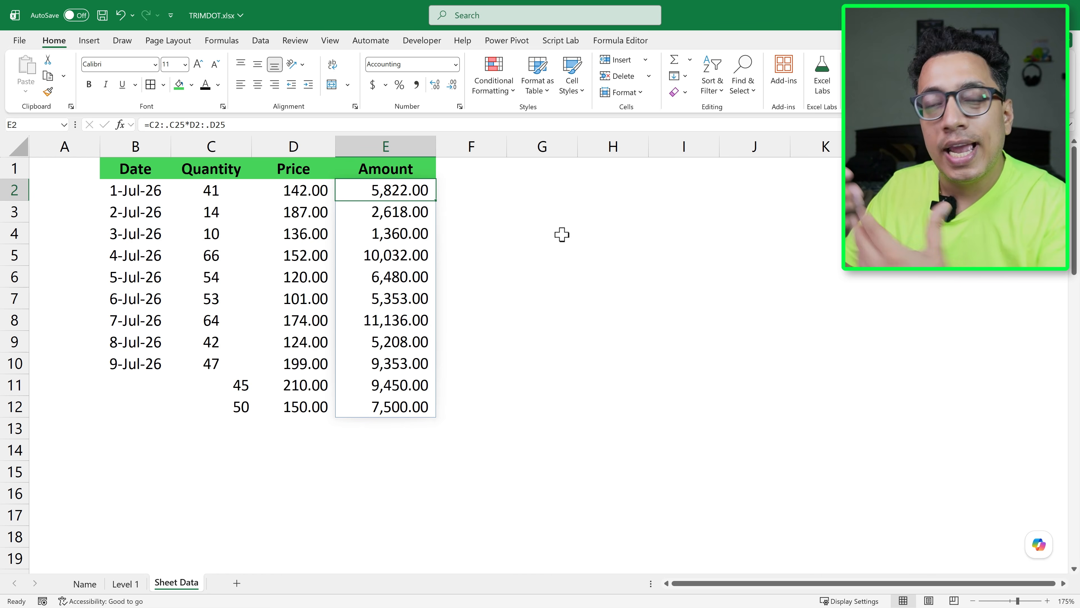
Remove the trim dots from both ranges in E2's formula, restoring =C2:C25*D2:D25
double_click(421, 193)
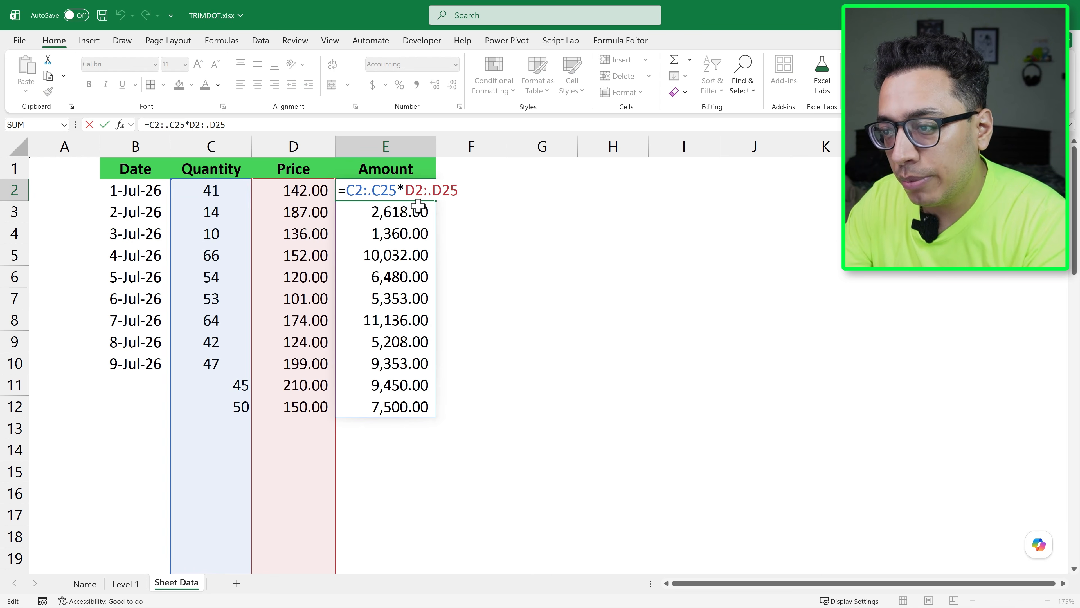
click(370, 191)
key(BackSpace)
click(427, 191)
key(BackSpace)
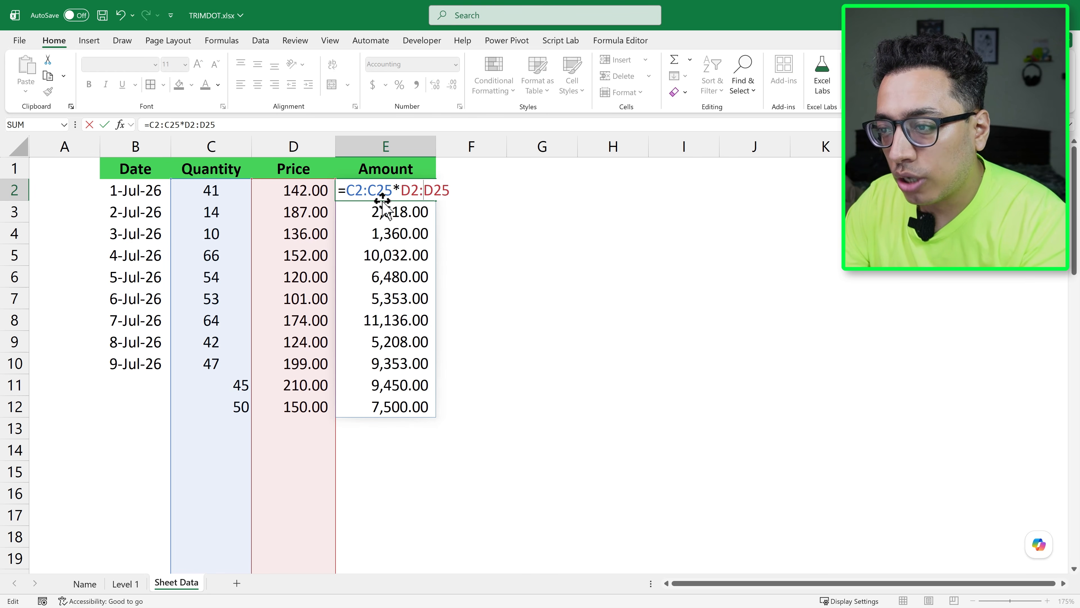
Wrap both ranges in E2 with the trimming function, giving =TRIMRANGE(C2:C25)*TRIMRANGE(D2:D25)
click(348, 193)
text(Trim)
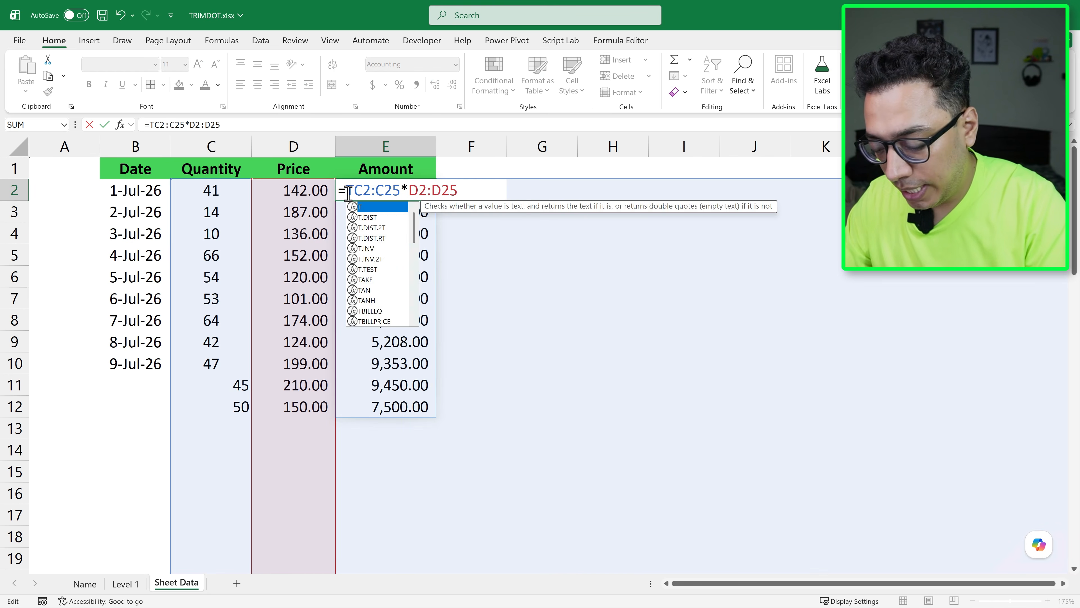
key(Tab)
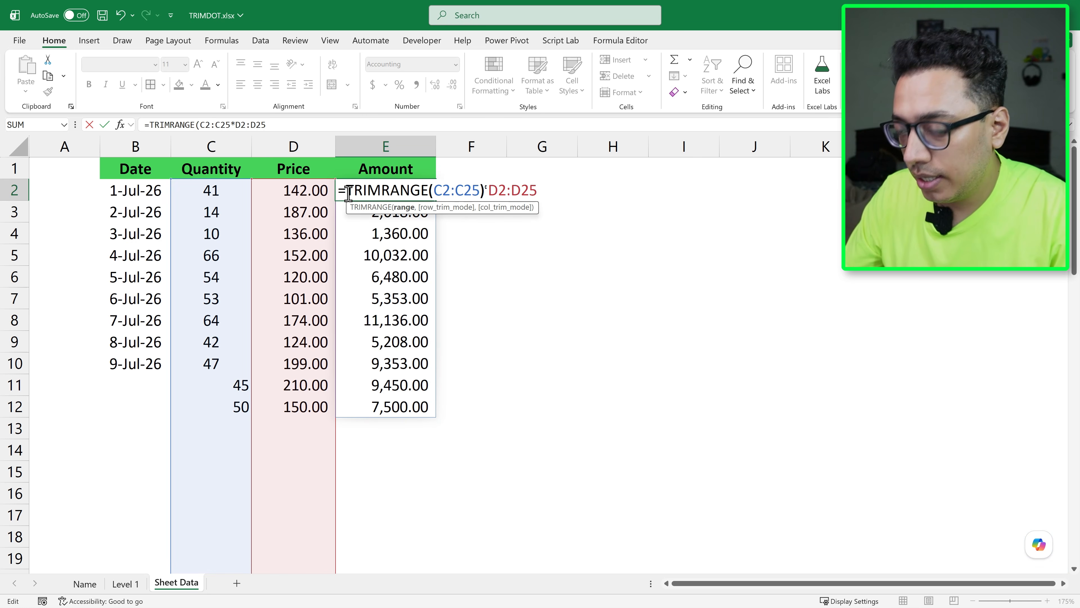
text())
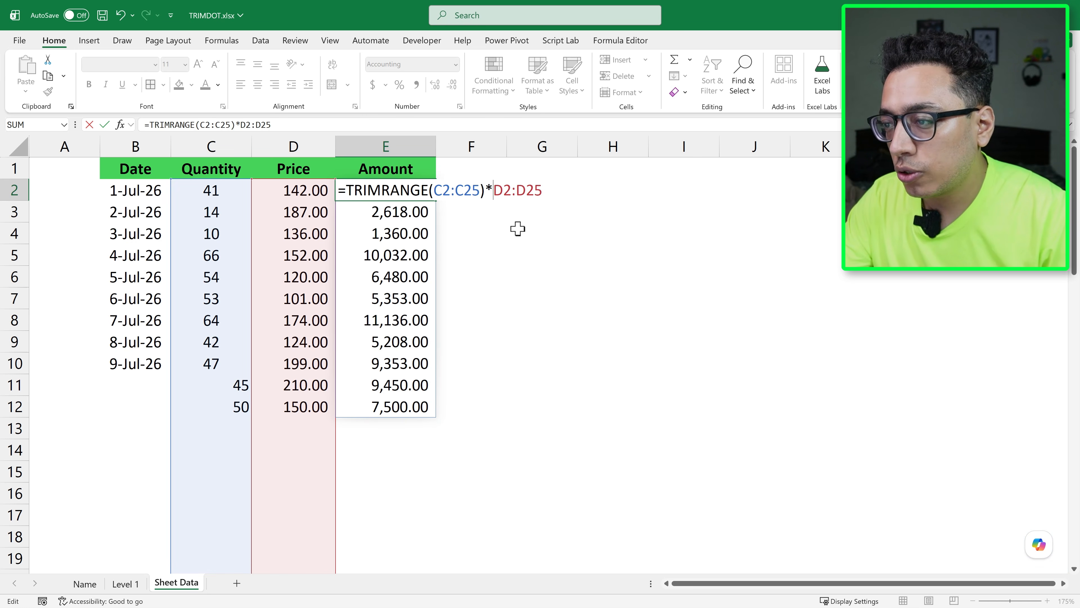
key(Right)
text(Trim)
key(Tab)
key(Return)
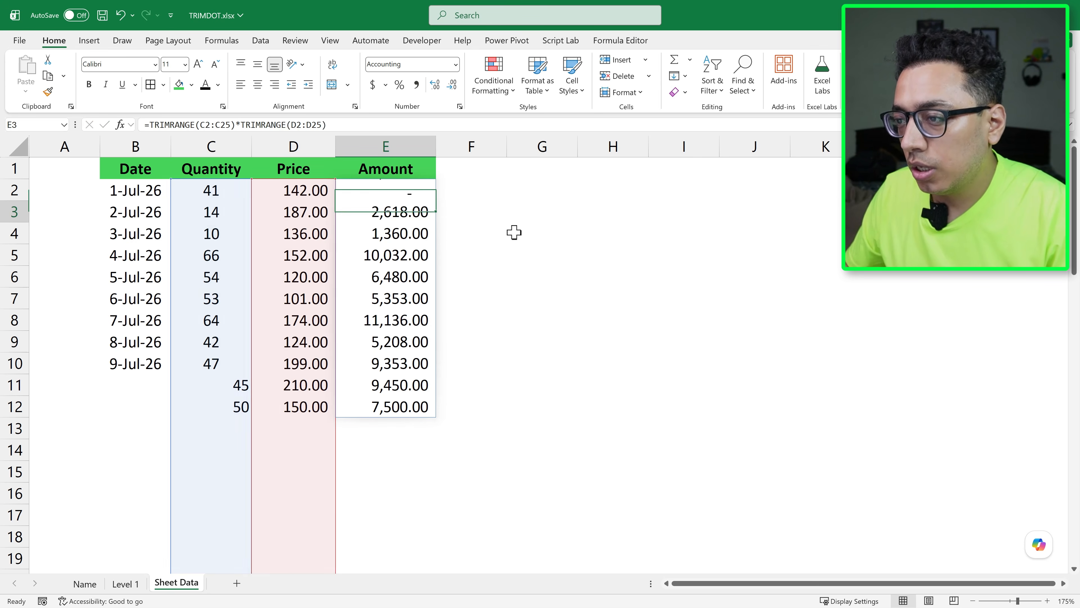
key(Up)
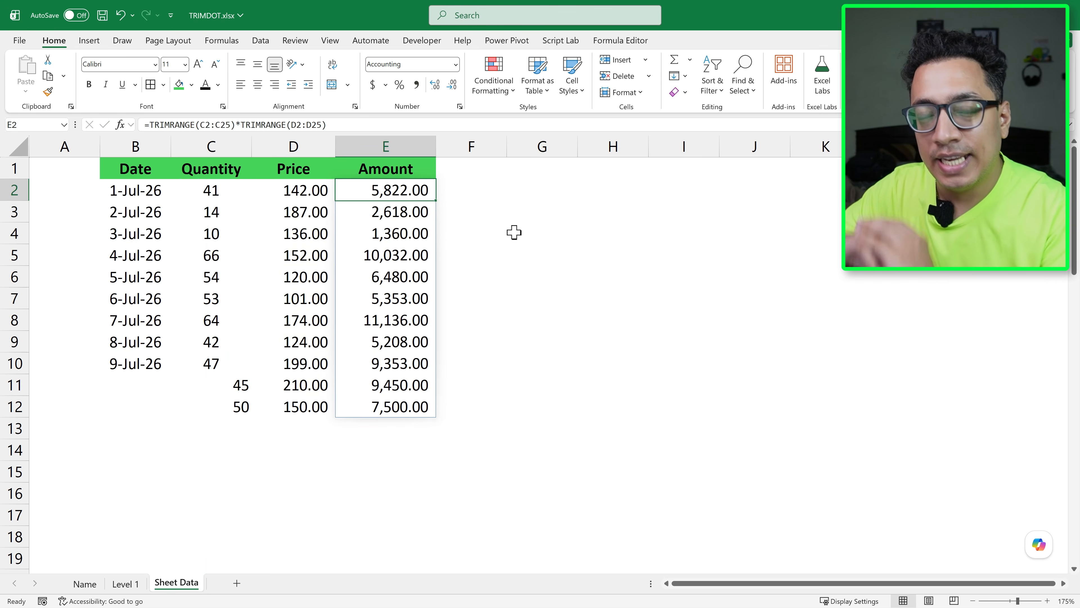
Reopen E2's formula and advance the second TRIMRANGE, on D2:D25, to its row_trim_mode argument
key(Up)
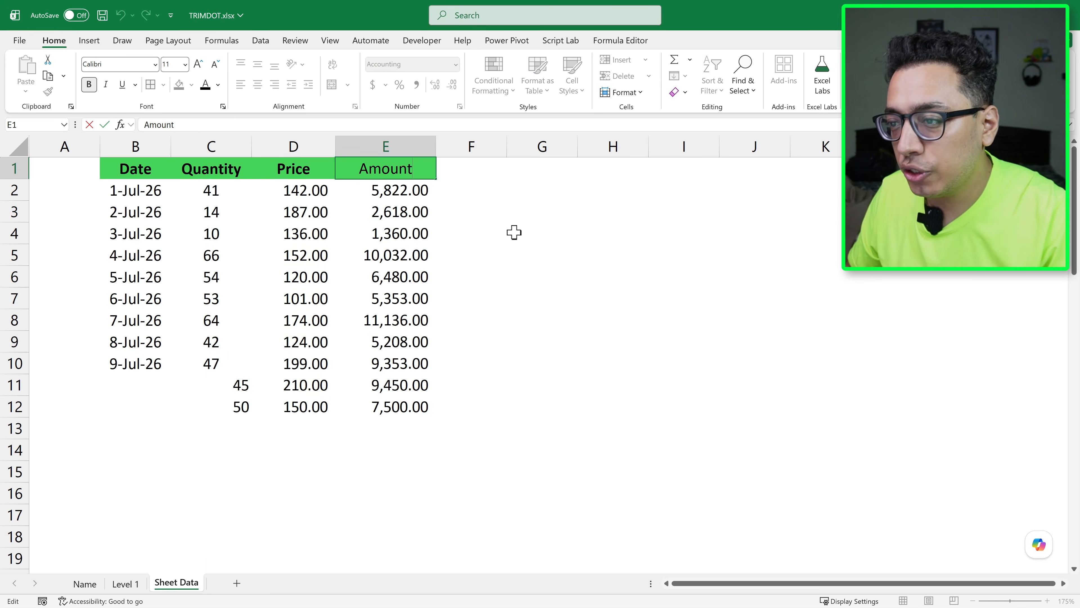
key(Down)
key(F2)
key(Left)
key(Delete)
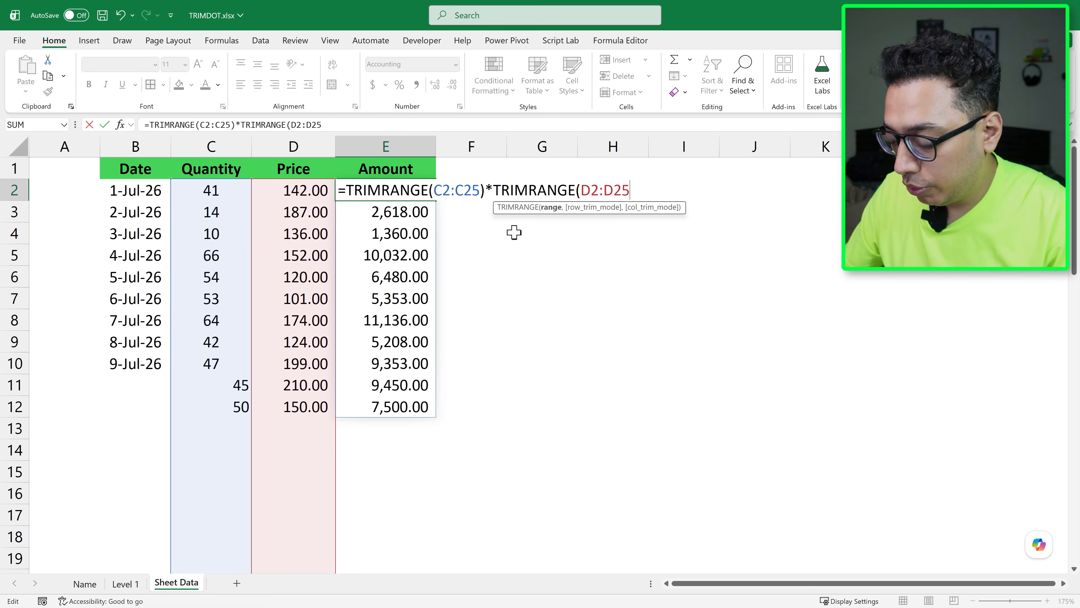
text(,)
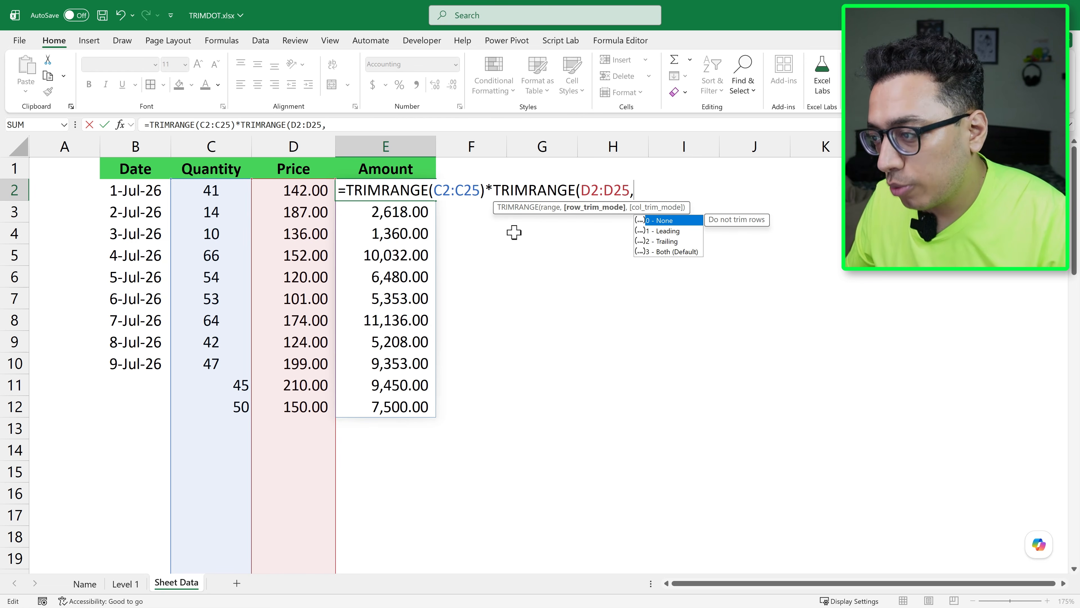
Review the row trim modes None, Leading, Trailing and Both, and move on to the column trim mode argument
key(Down)
key(Up)
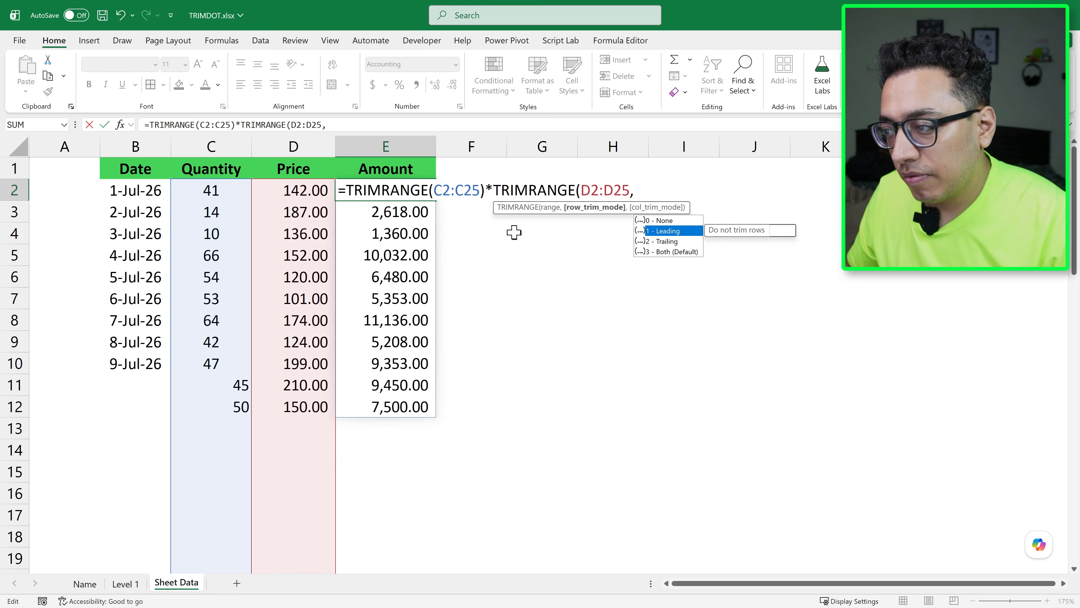
key(Down)
key(Down)
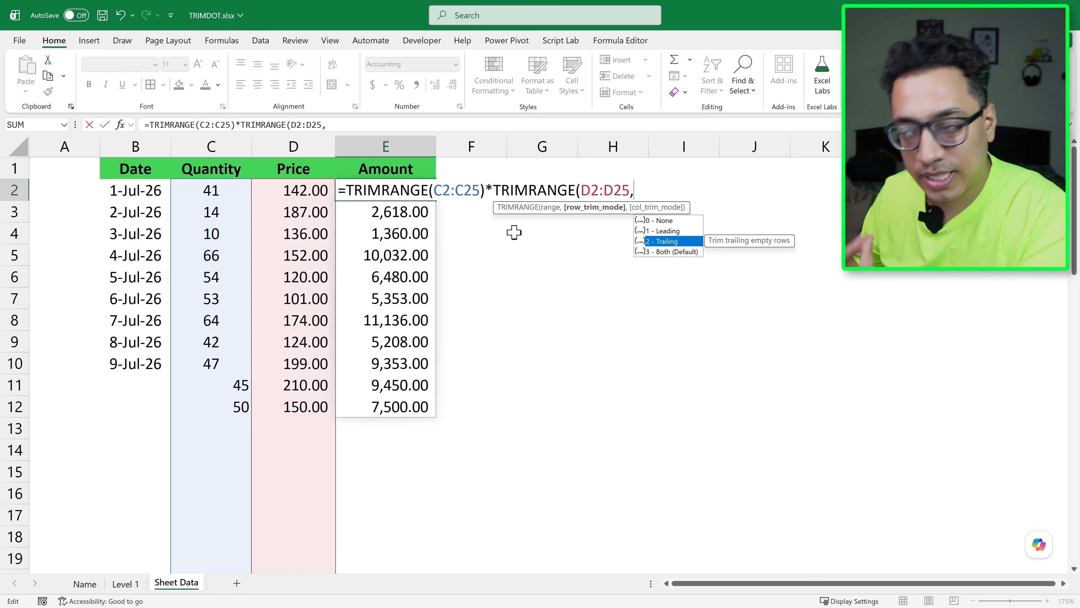
key(Down)
key(Up)
key(Up)
key(Up)
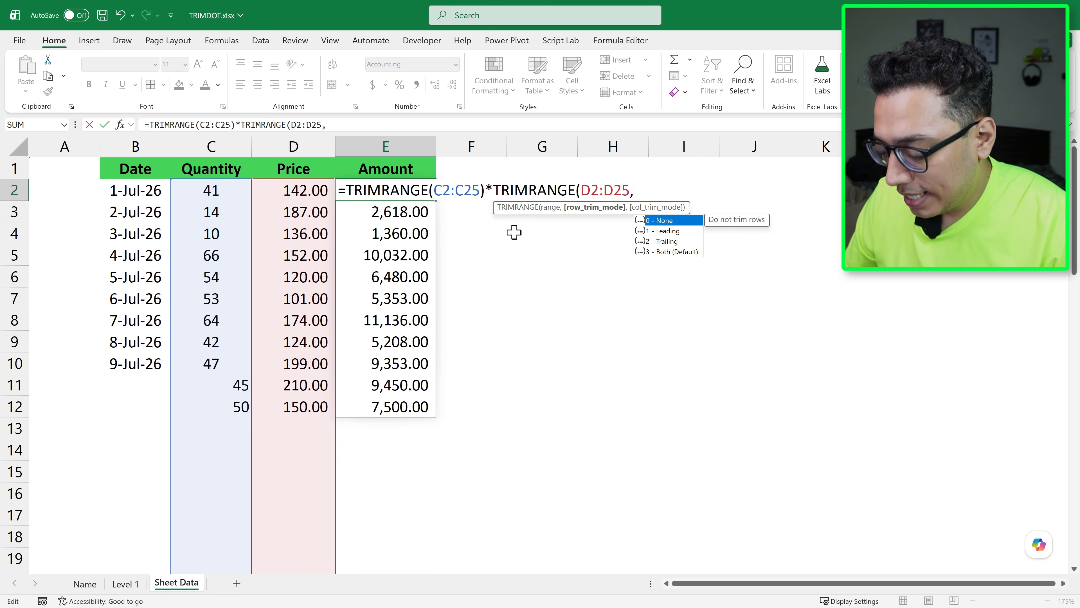
text(,)
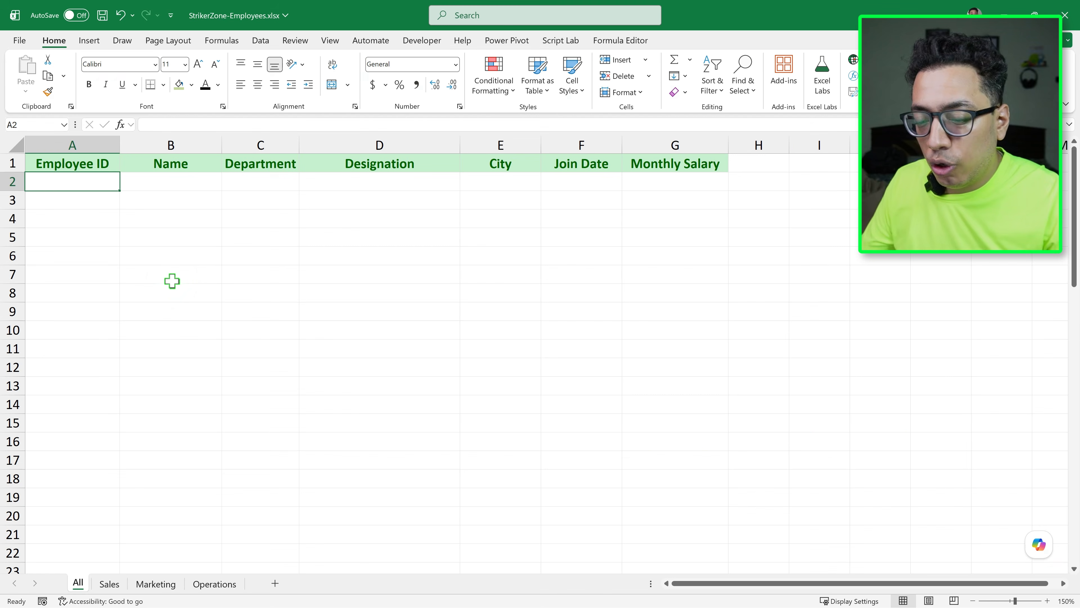
Look through the department sheets of the StrikerZone-Employees workbook and return to the All sheet
click(155, 584)
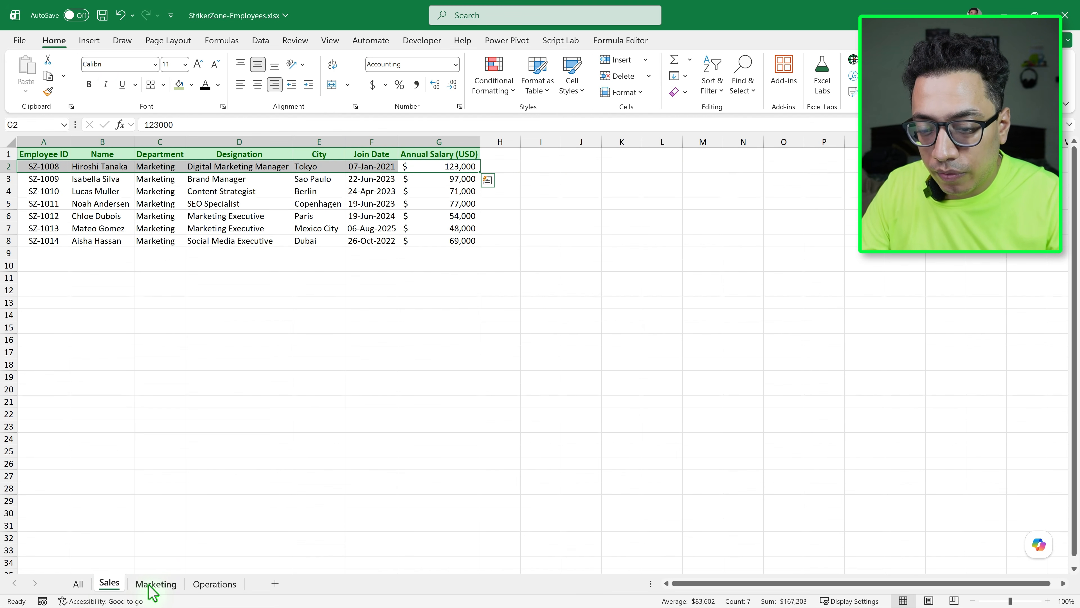
click(213, 585)
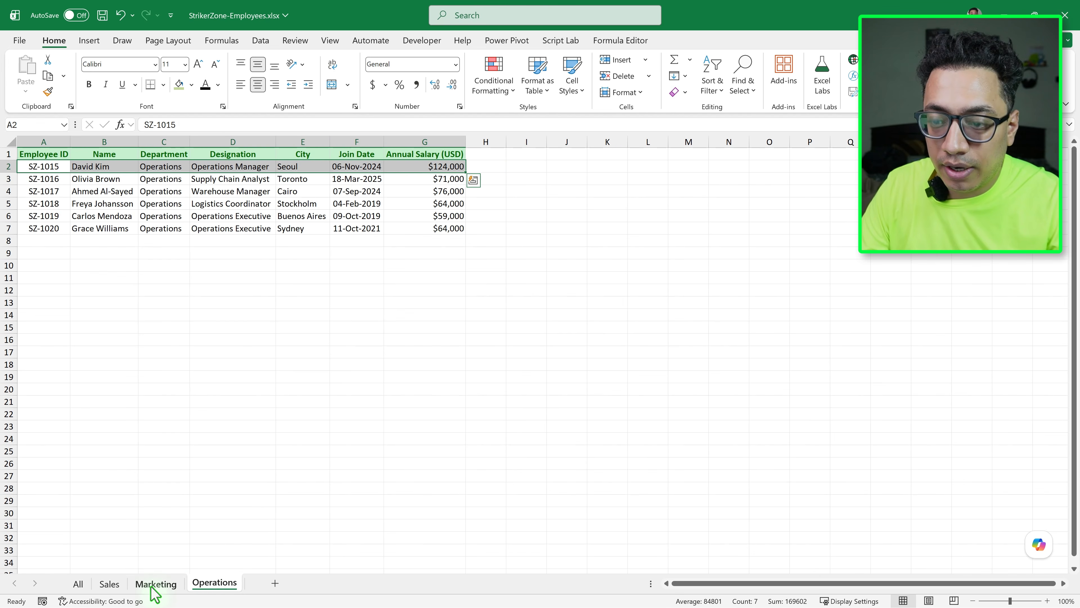
click(78, 583)
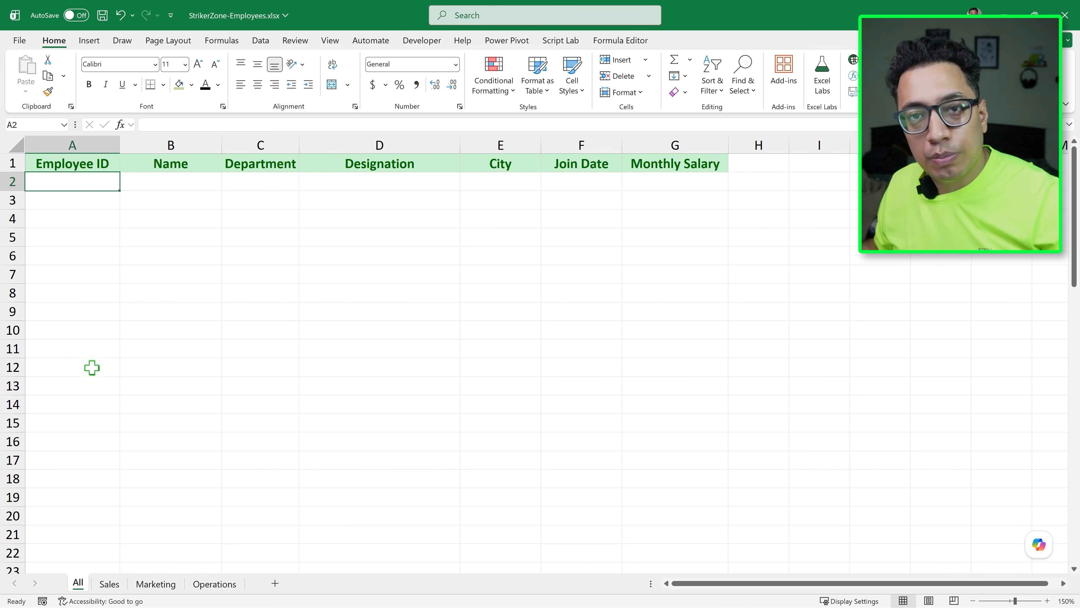
Start a VSTACK formula in cell A2 of the All sheet with Sales!A2:G18 as its first array
text(=V)
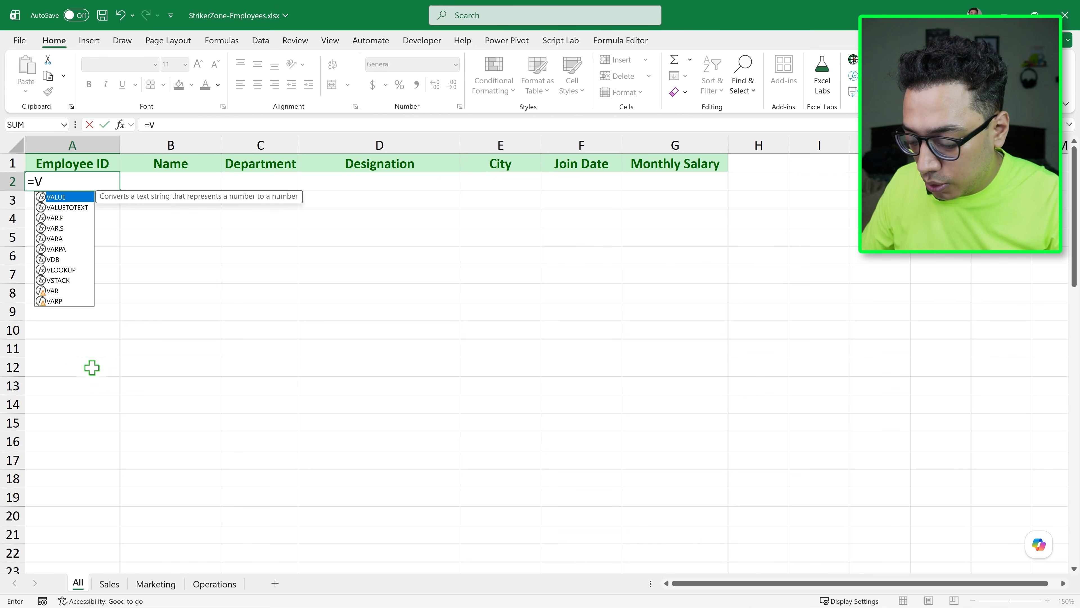
text(ST)
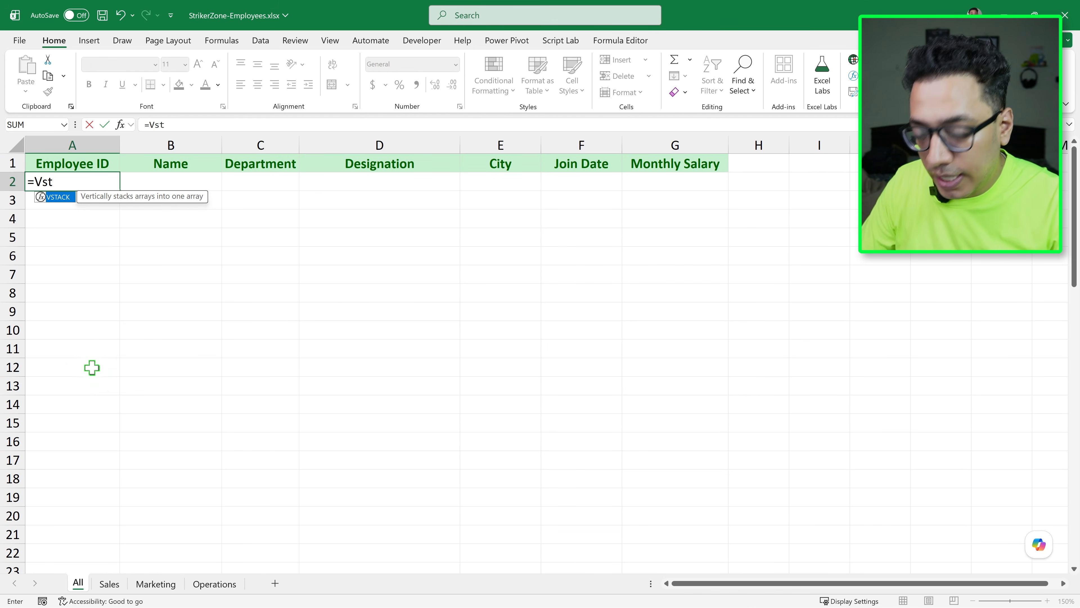
key(Tab)
click(106, 584)
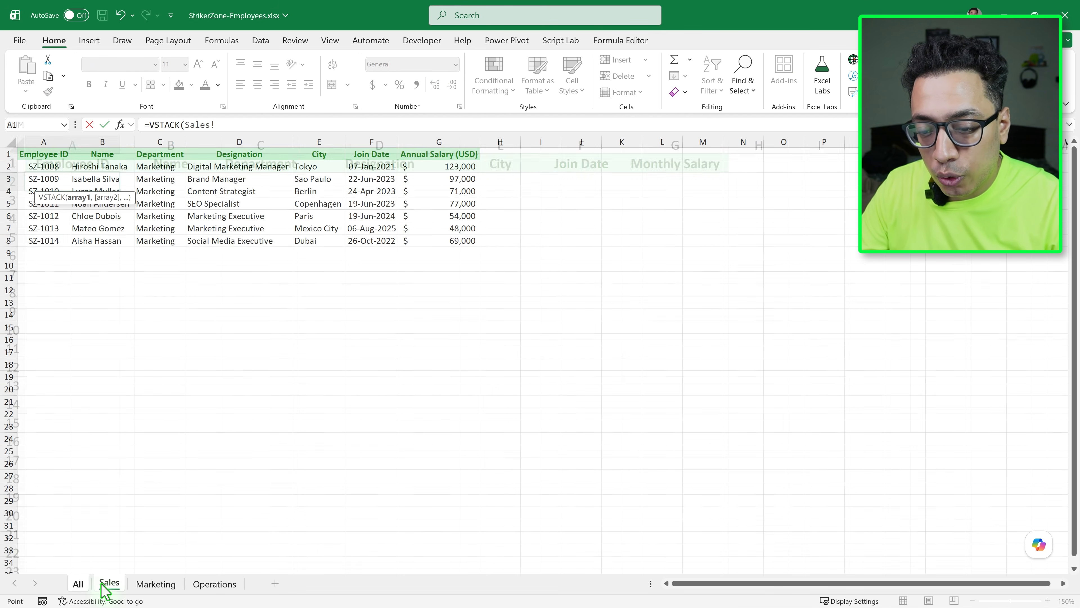
drag(42, 167, 102, 216)
drag(196, 265, 433, 367)
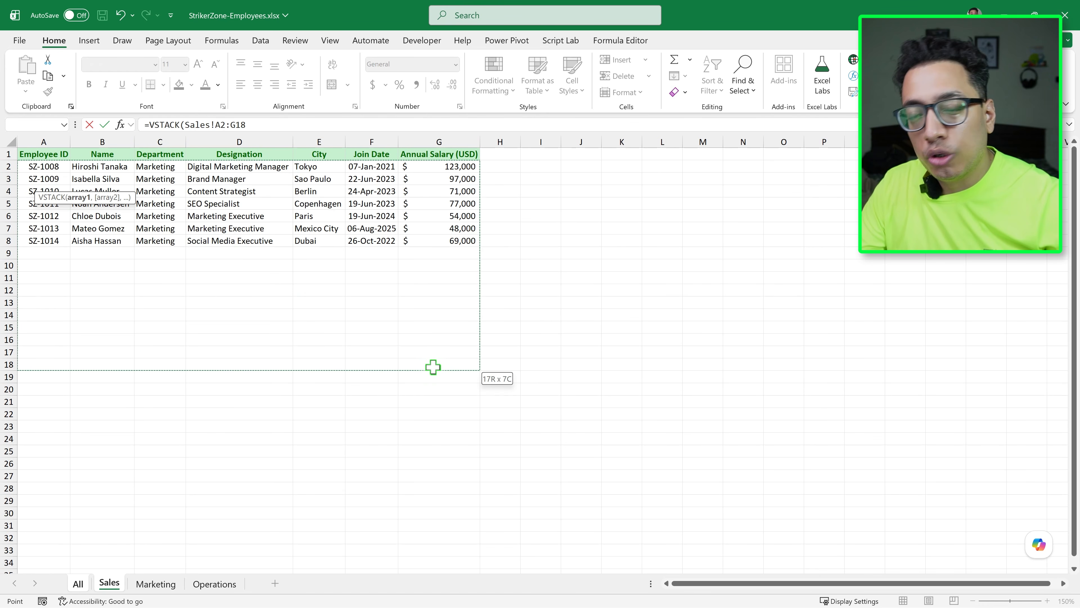
text(,)
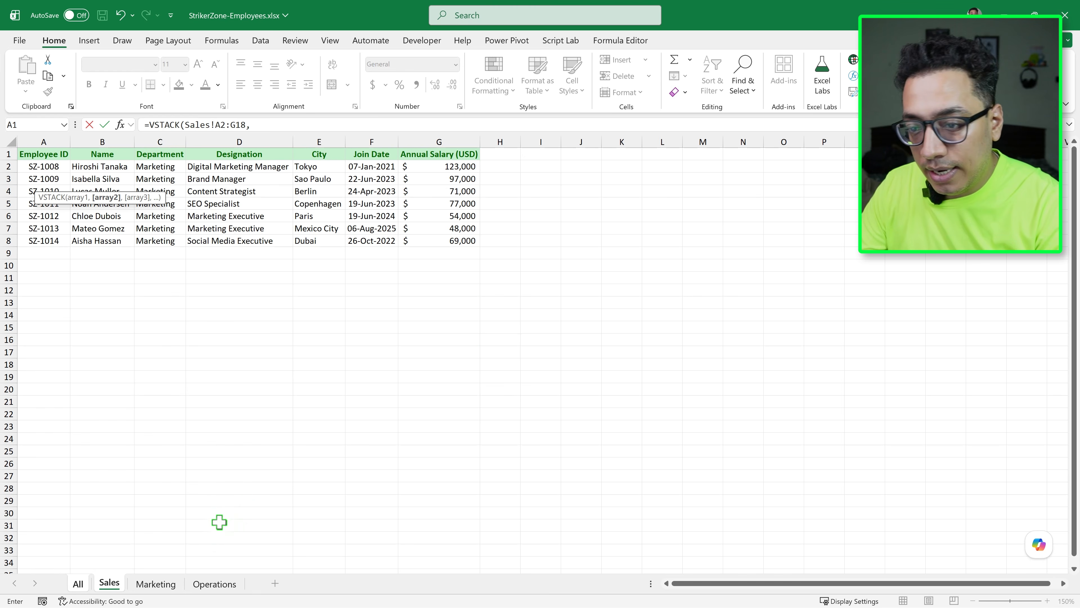
Add Marketing!A2:G18 and Operations!A2:G18 as the second and third VSTACK arrays and enter the formula
click(154, 584)
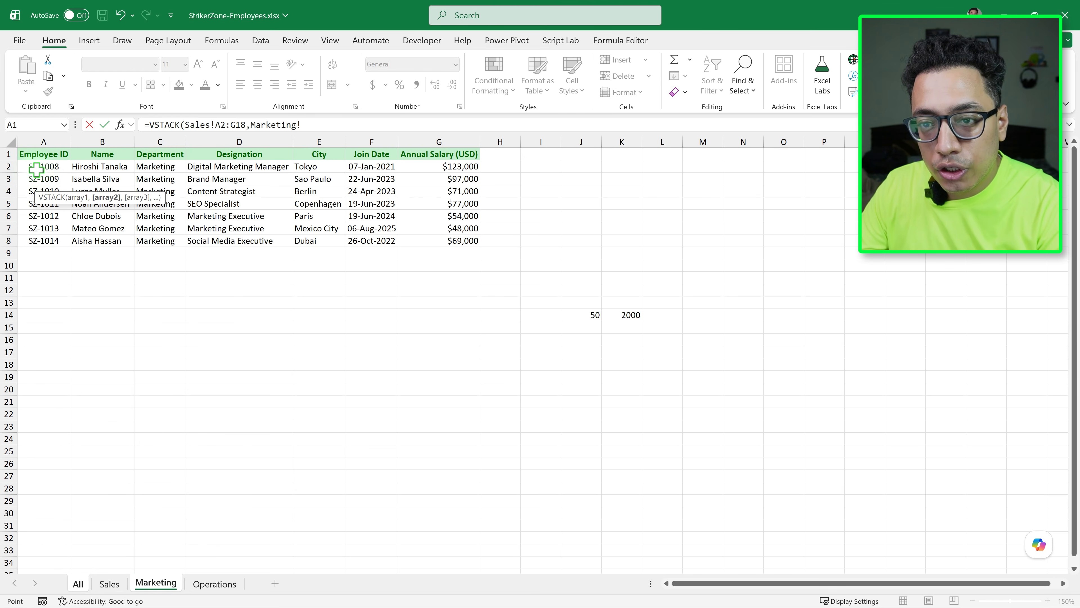
drag(43, 167, 441, 365)
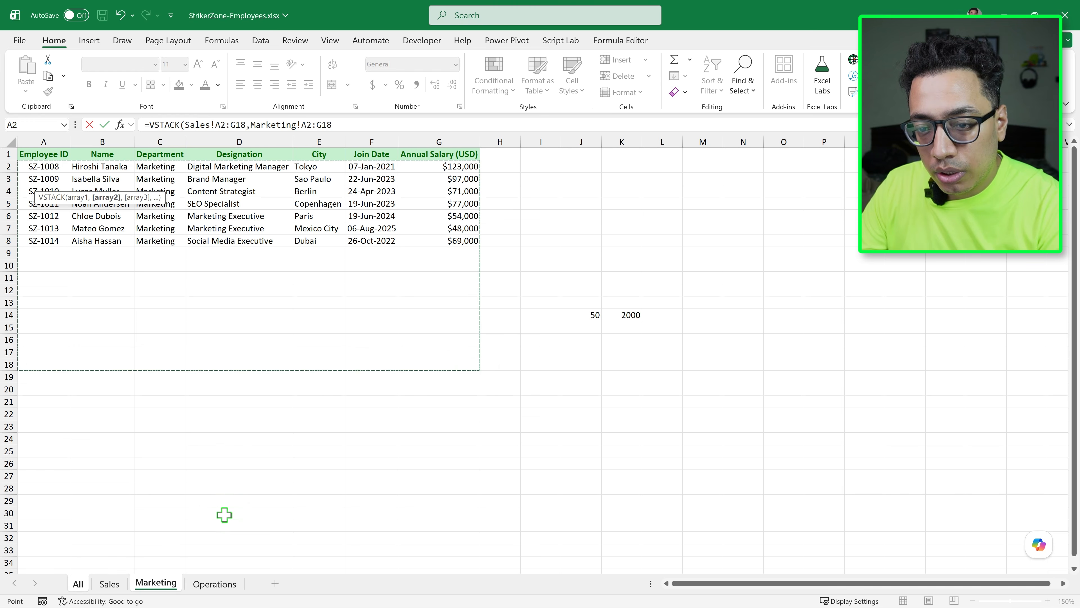
text(,)
click(215, 584)
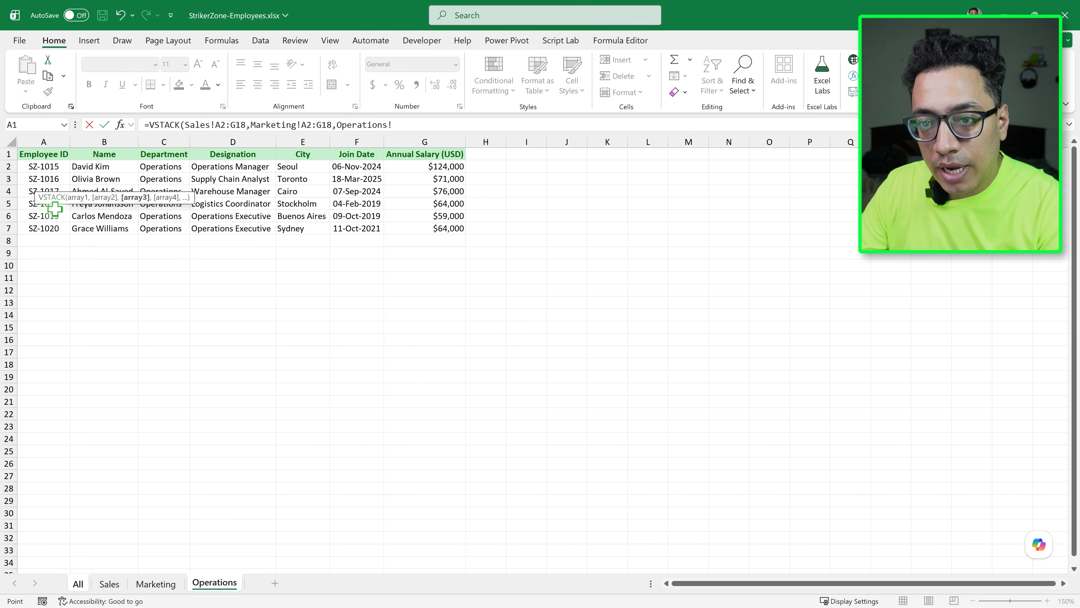
drag(30, 166, 426, 363)
key(Return)
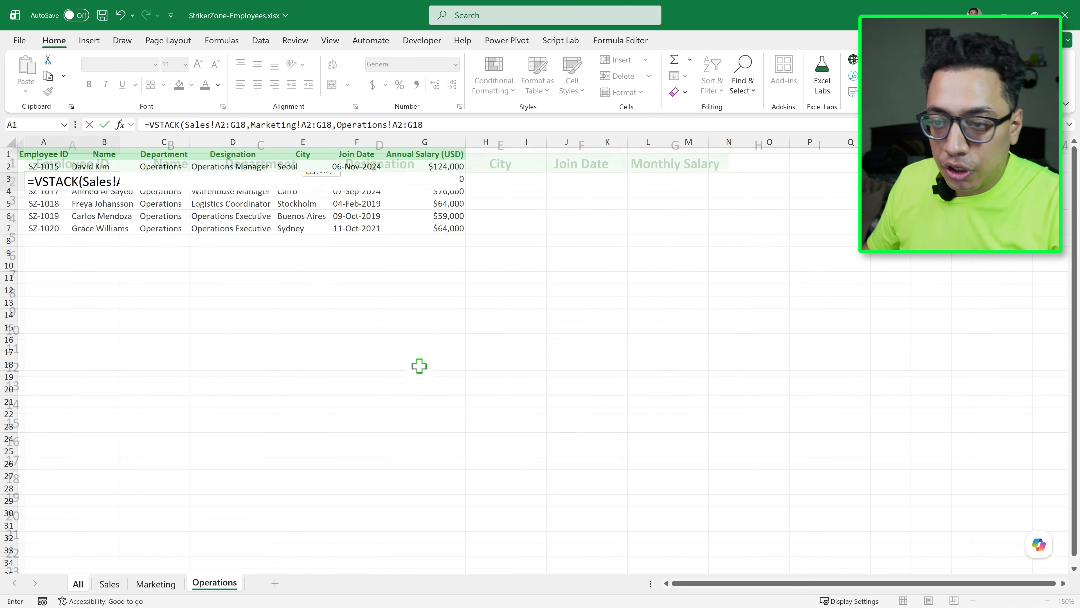
Add a trailing trim dot after the colon in all three ranges of A2's formula, giving =VSTACK(Sales!A2:.G18,Marketing!A2:.G18,Operations!A2:.G18)
scroll(418, 357, down, 7)
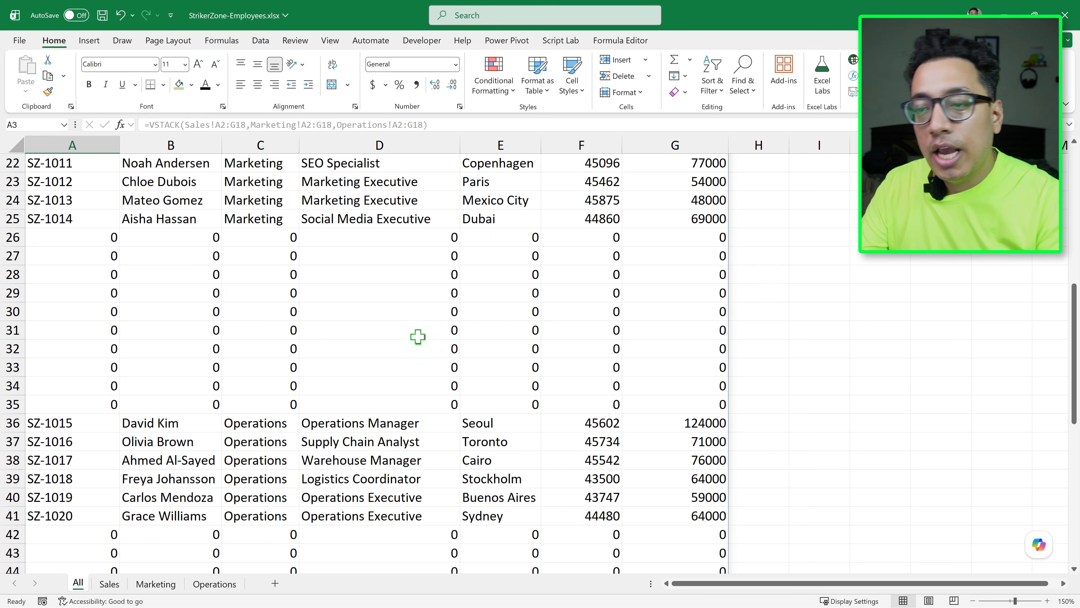
scroll(245, 342, up, 7)
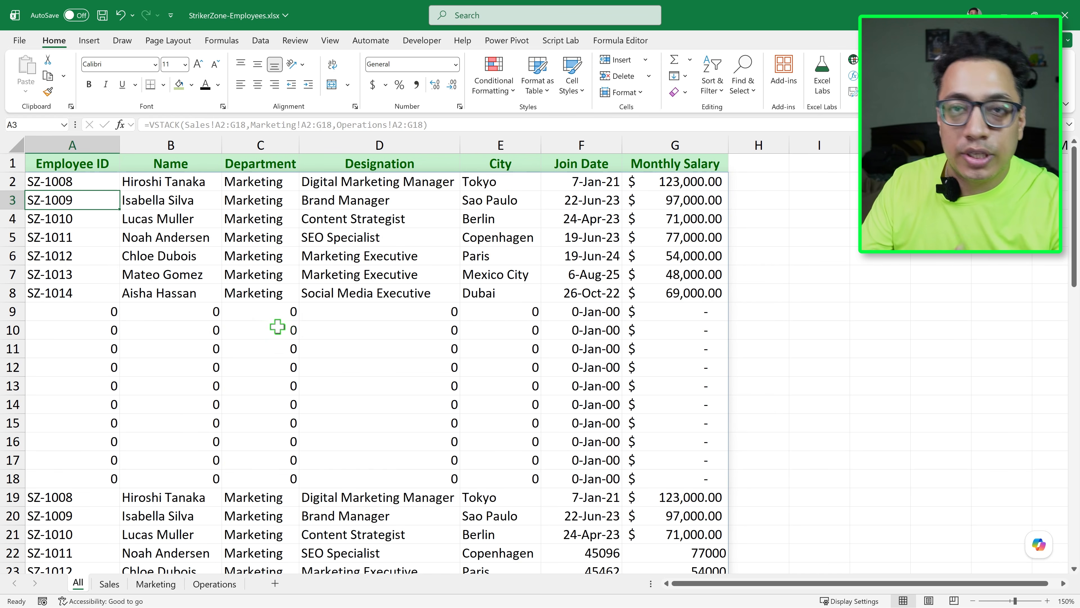
click(98, 183)
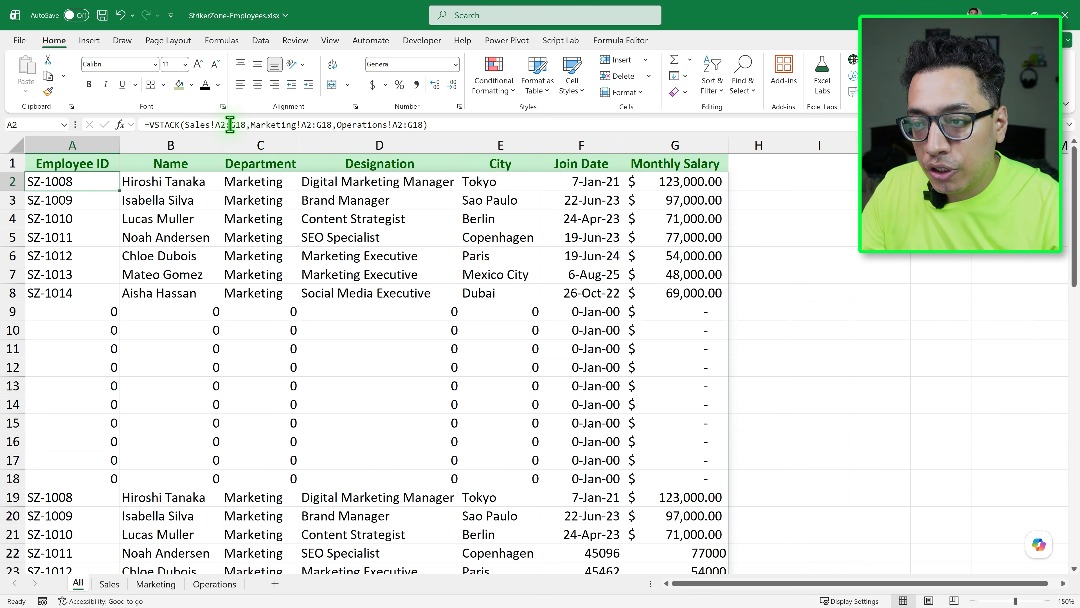
double_click(97, 182)
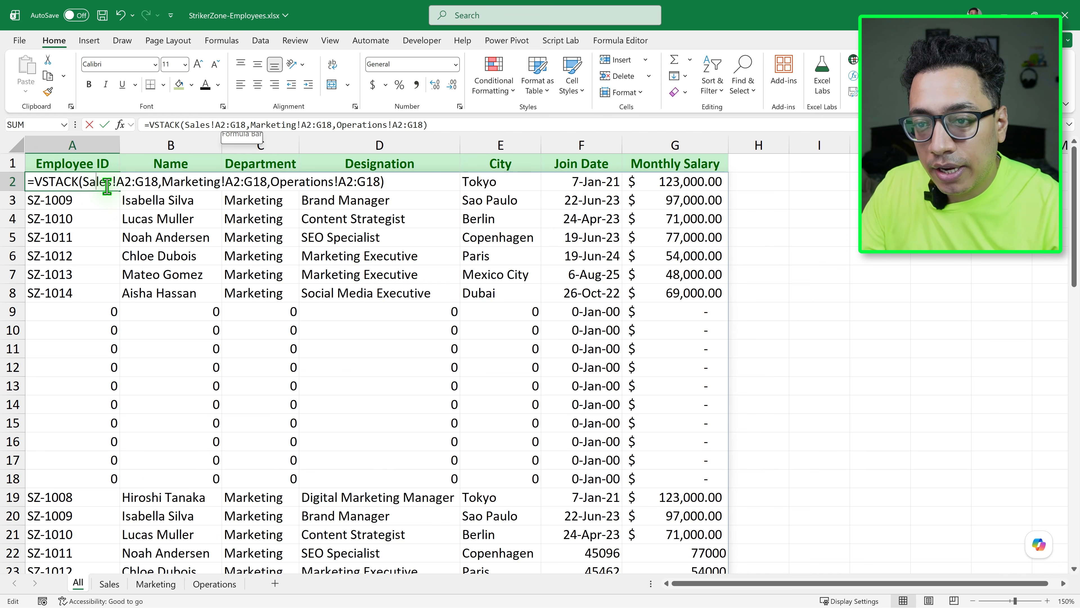
click(135, 180)
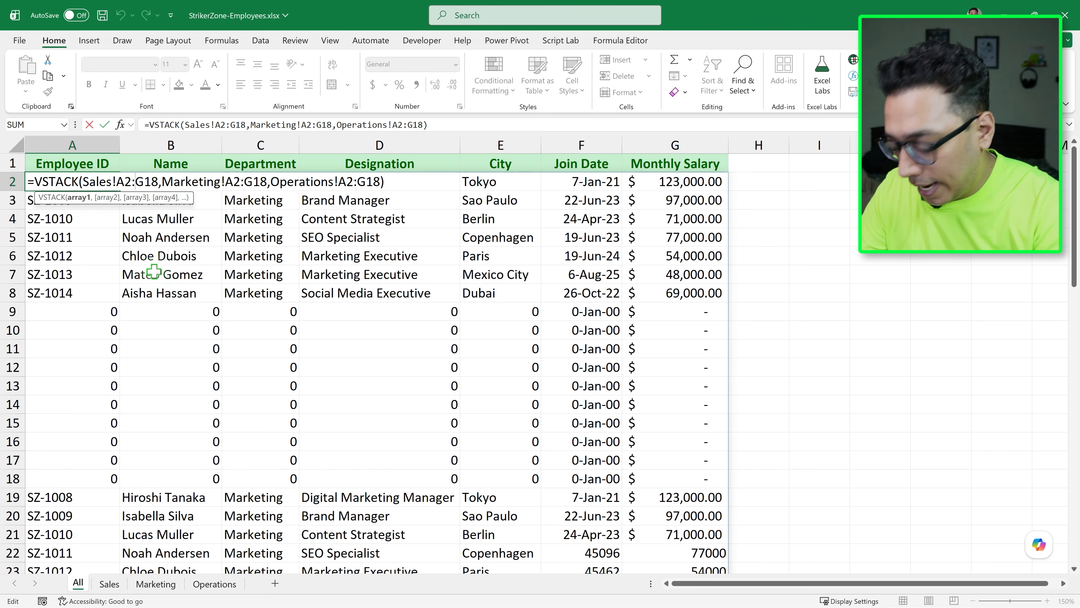
text(.)
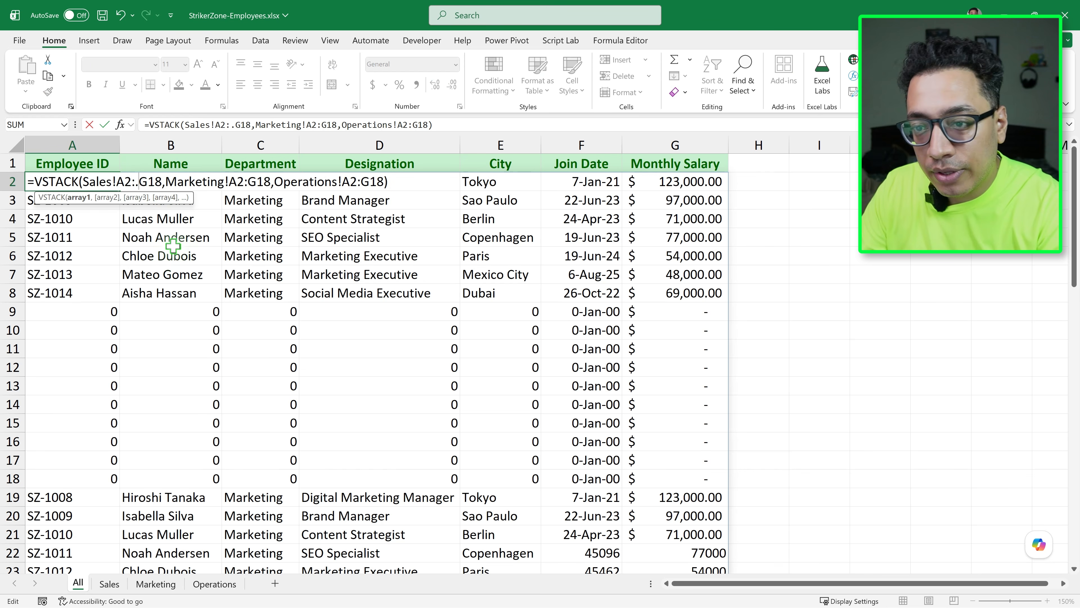
click(248, 181)
text(.)
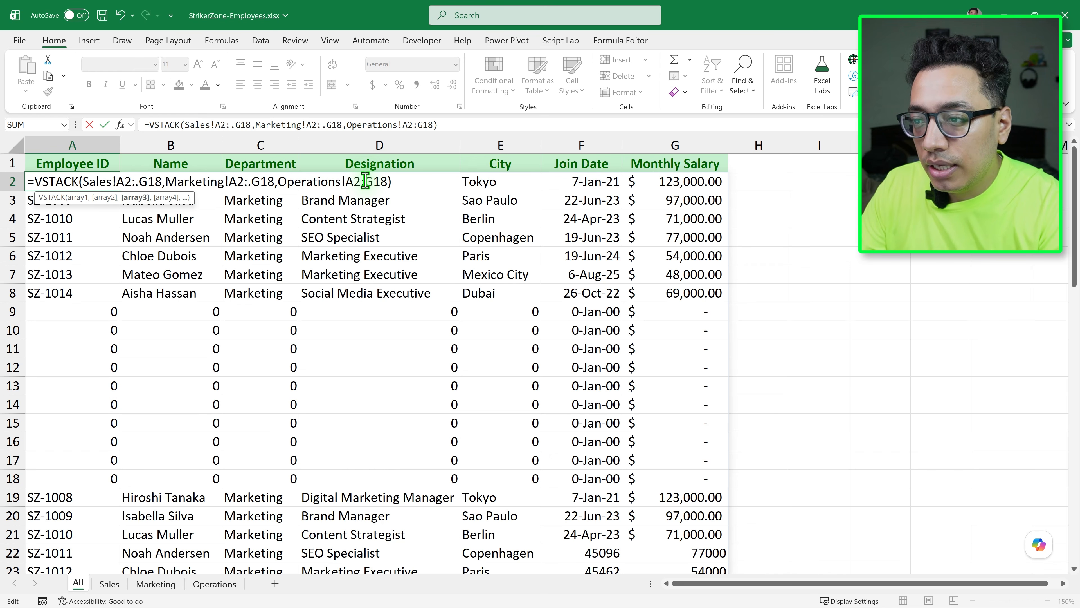
text(.)
key(Return)
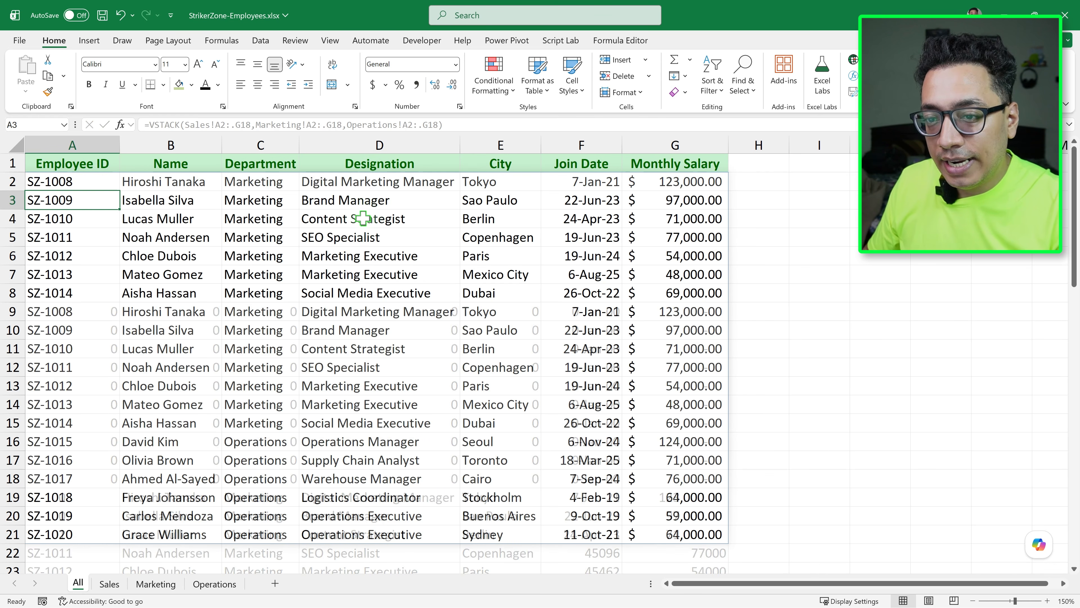
key(Up)
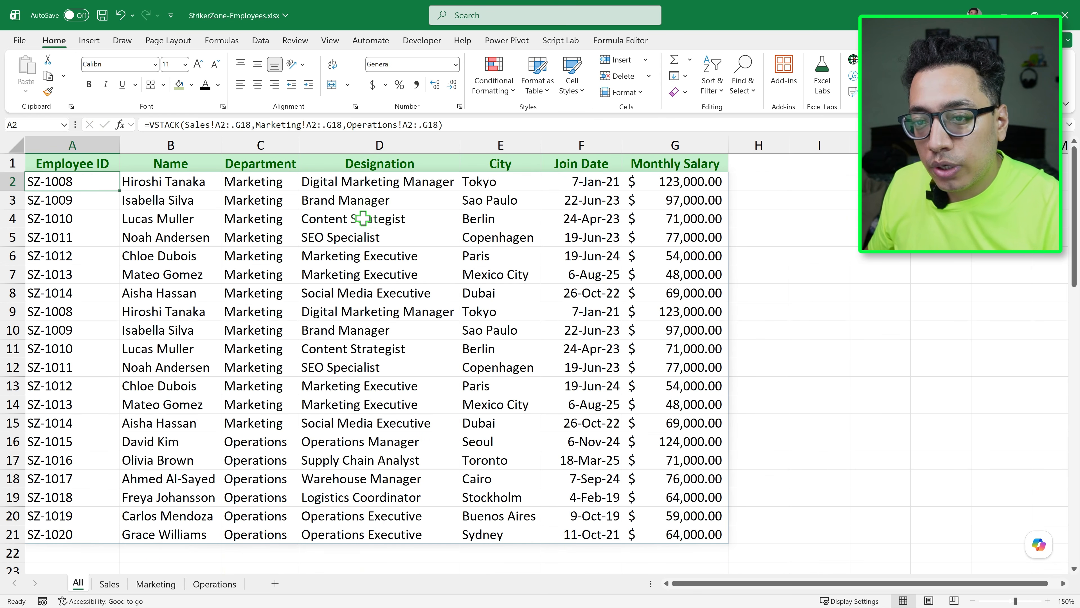